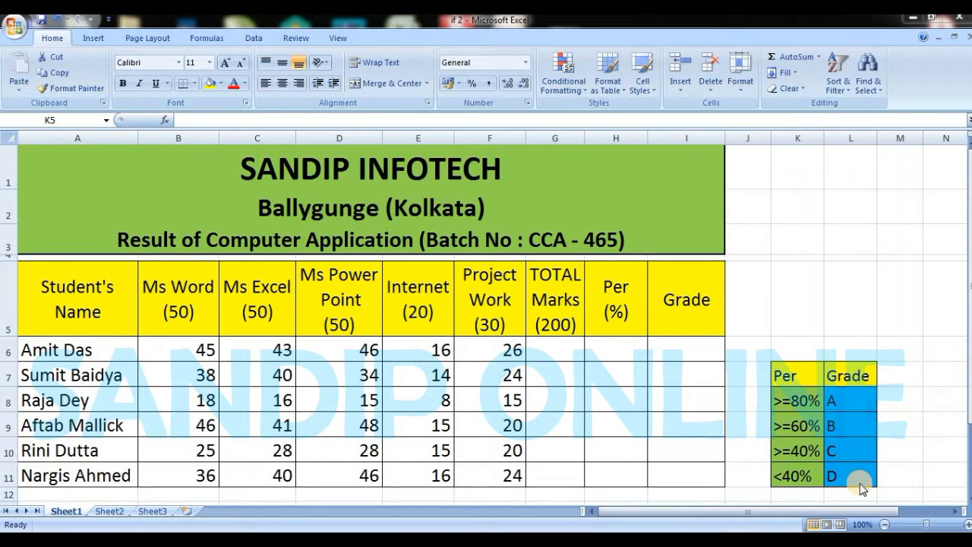
Total the first student's marks in B6:F6 into G6 with AutoSum.
{"action": "double_click", "coordinate": [551, 345]}
{"action": "left_click", "coordinate": [552, 346]}
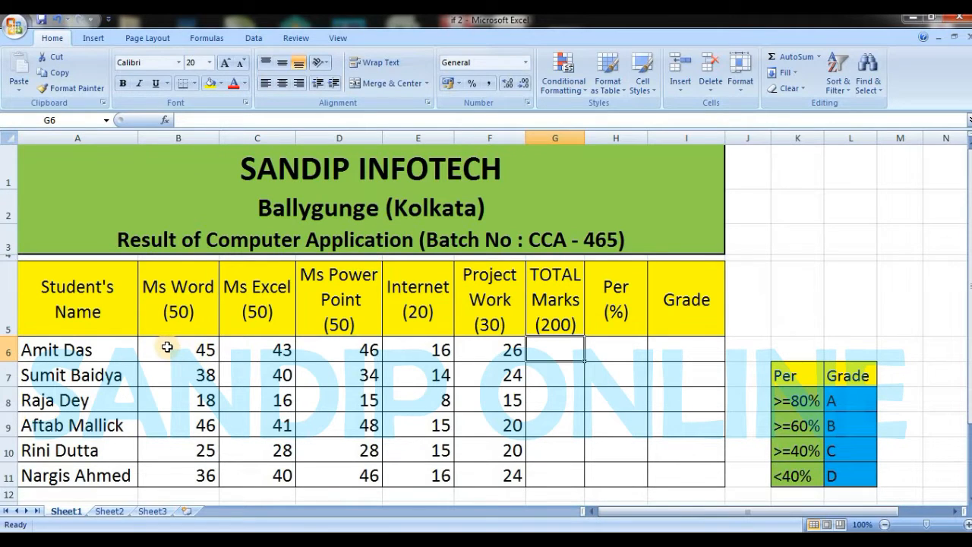
{"action": "left_click_drag", "start_coordinate": [168, 347], "coordinate": [476, 341]}
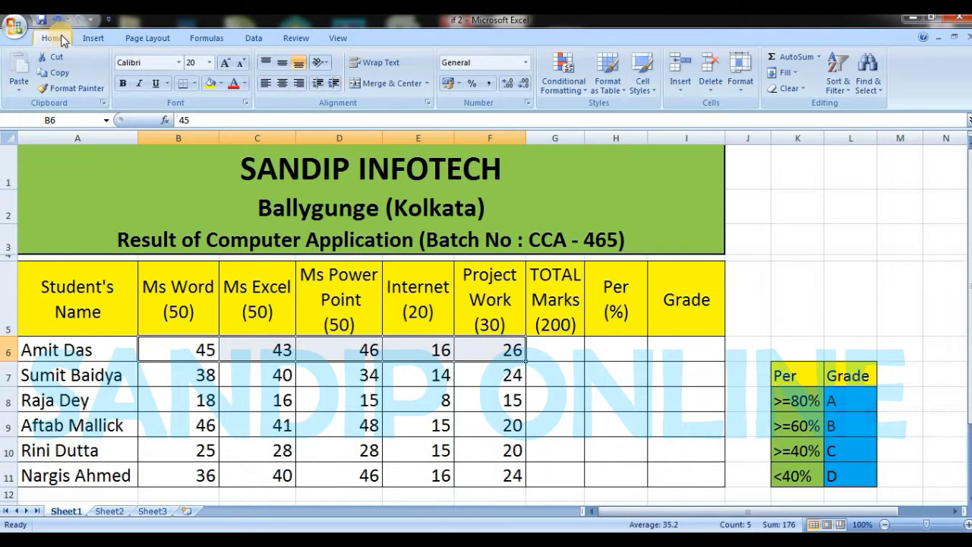
{"action": "left_click", "coordinate": [786, 63]}
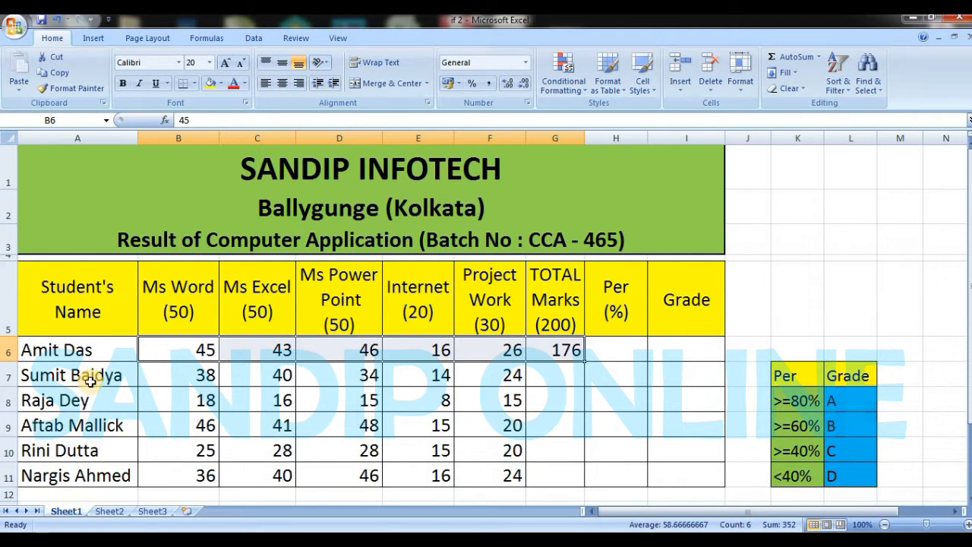
Try totalling the second student's marks in B7:F7 with AutoSum, and clear the result from G7.
{"action": "left_click", "coordinate": [171, 373]}
{"action": "left_click", "coordinate": [254, 374]}
{"action": "left_click_drag", "start_coordinate": [321, 372], "coordinate": [397, 366]}
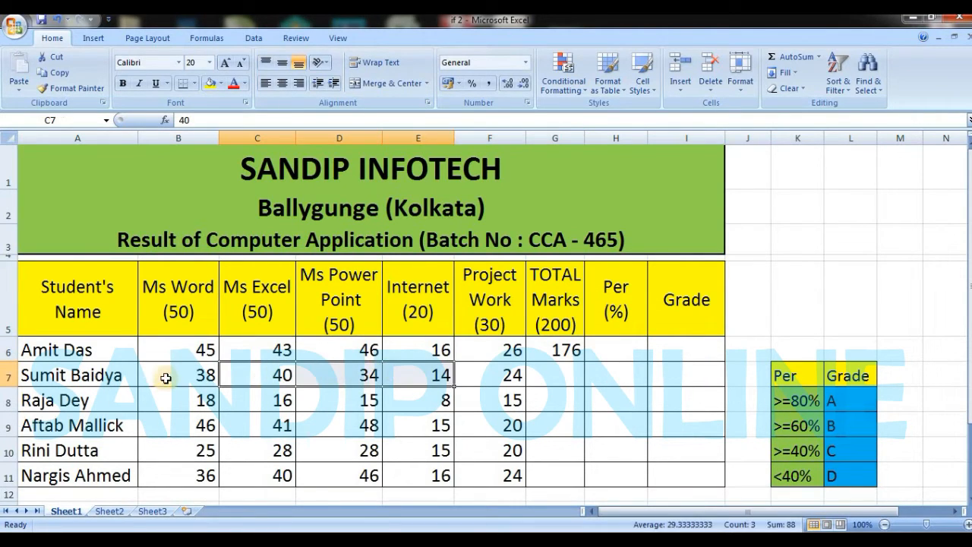
{"action": "left_click_drag", "start_coordinate": [165, 376], "coordinate": [505, 384]}
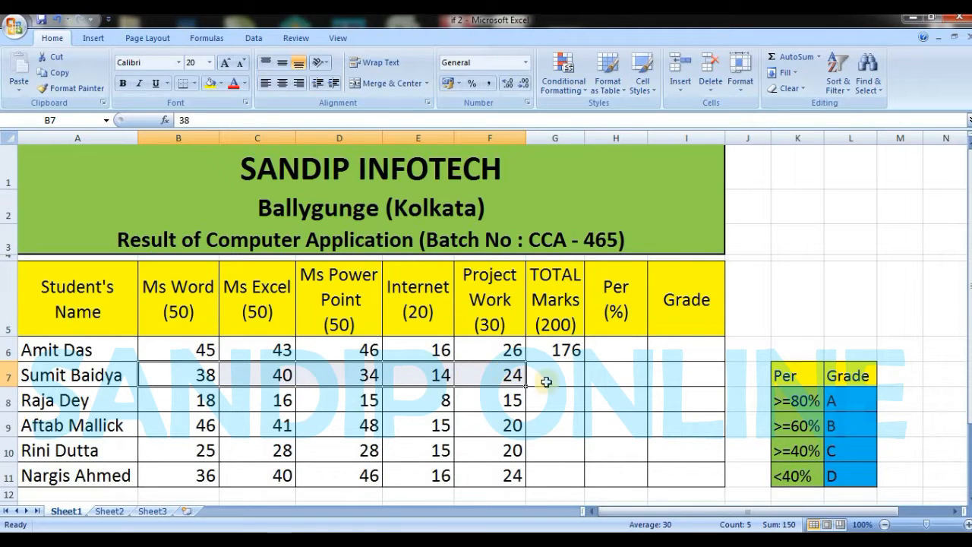
{"action": "left_click", "coordinate": [794, 57]}
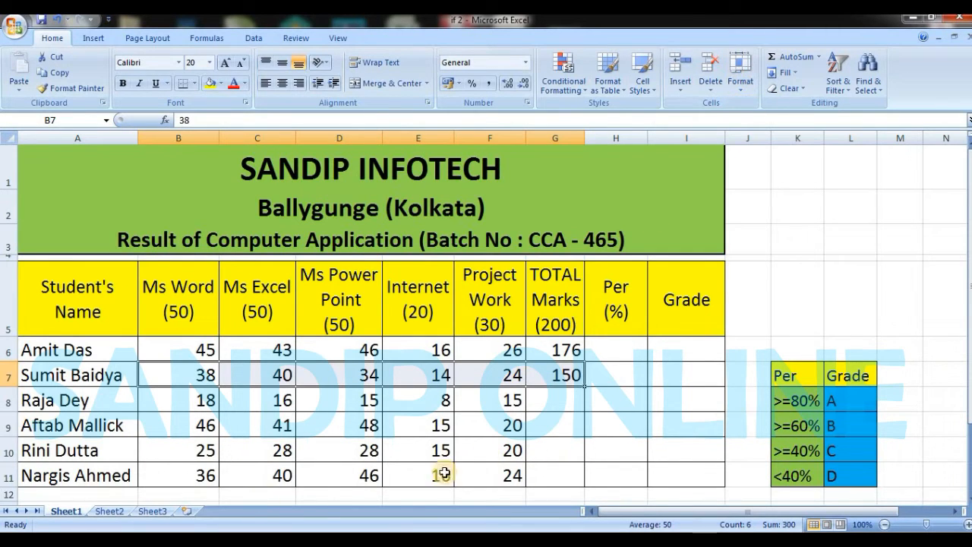
{"action": "left_click", "coordinate": [566, 375]}
{"action": "key", "text": "Delete"}
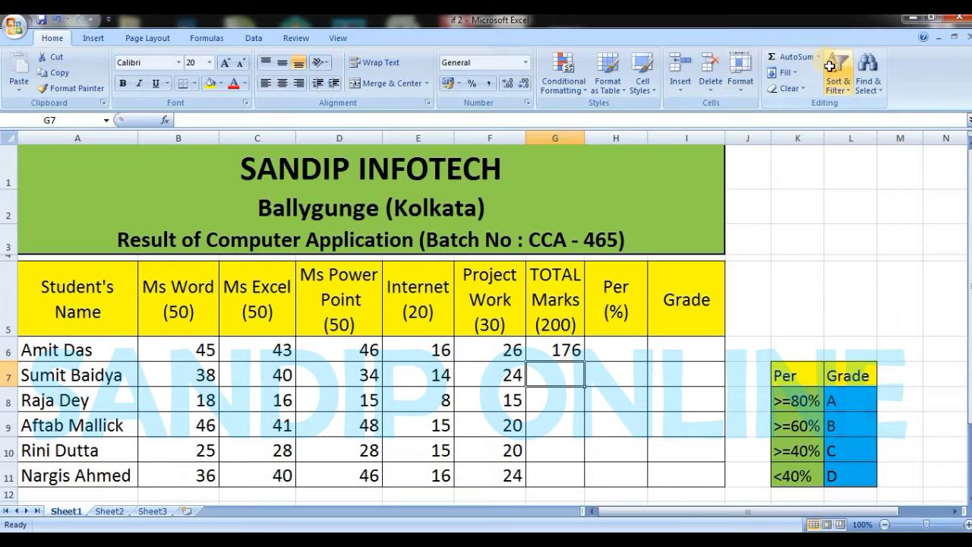
Try filling the total formula from G6 down to G11, and clear all the totals in G6:G11.
{"action": "left_click", "coordinate": [553, 345]}
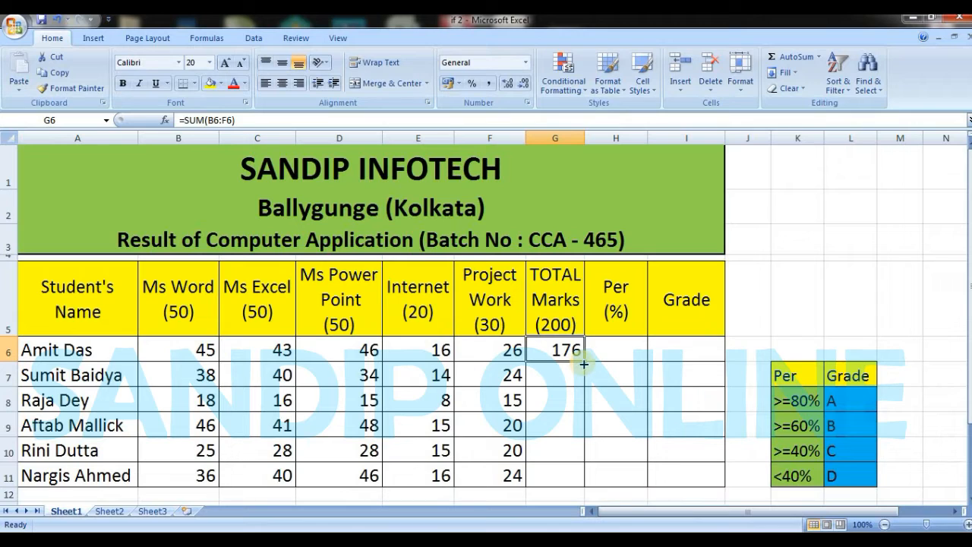
{"action": "left_click_drag", "start_coordinate": [584, 364], "coordinate": [584, 488]}
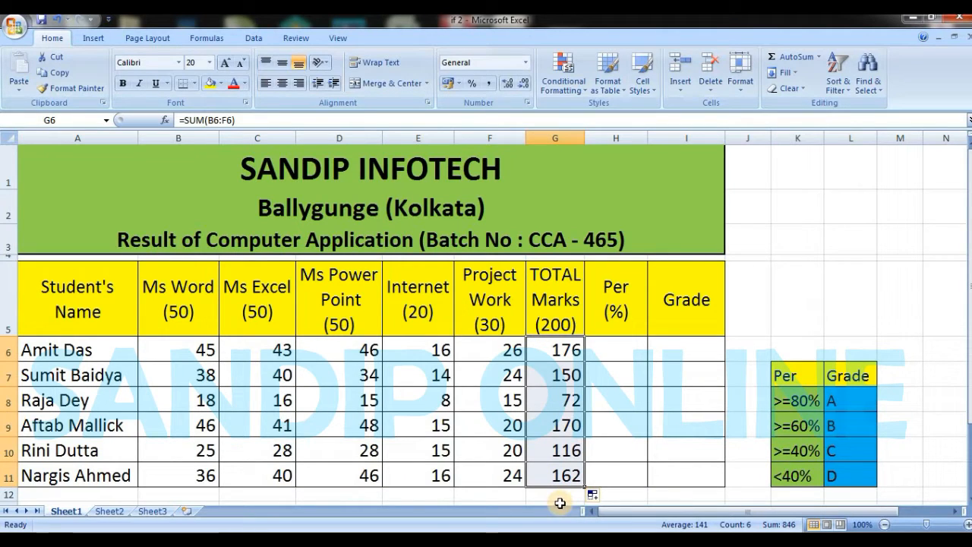
{"action": "left_click", "coordinate": [558, 374]}
{"action": "left_click_drag", "start_coordinate": [558, 374], "coordinate": [567, 473]}
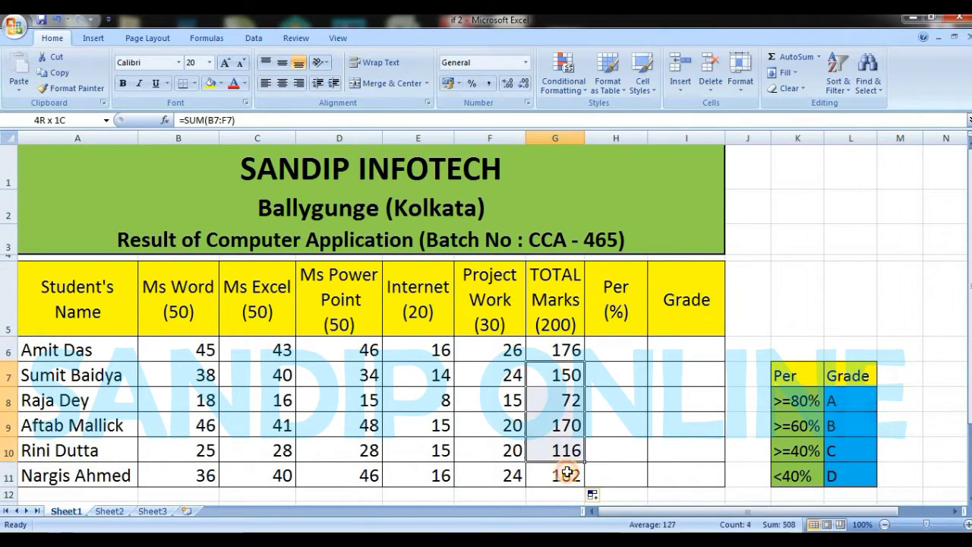
{"action": "key", "text": "Delete"}
{"action": "left_click", "coordinate": [560, 348]}
{"action": "key", "text": "Delete"}
Sum B6:F6 into G6 with AutoSum and fill the formula down through G11.
{"action": "left_click_drag", "start_coordinate": [160, 352], "coordinate": [477, 341]}
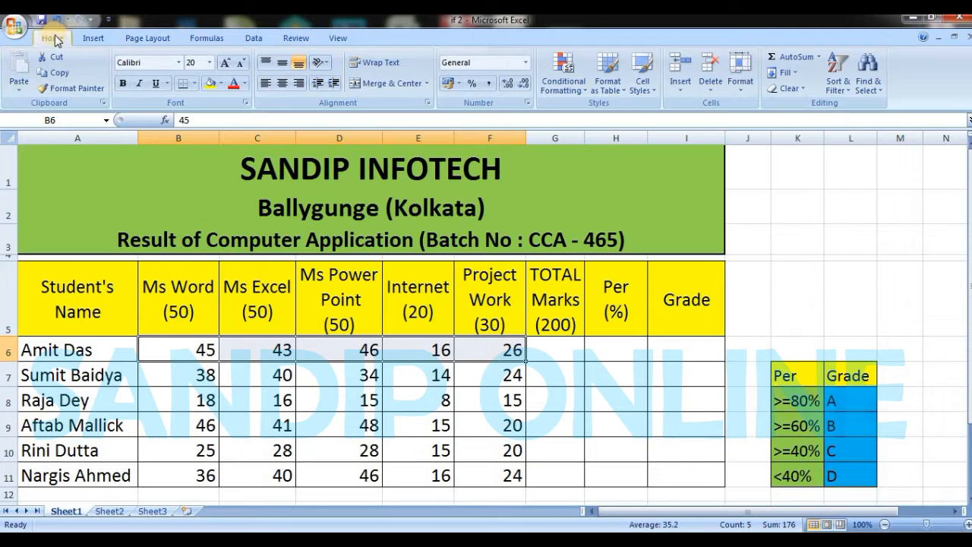
{"action": "left_click", "coordinate": [794, 56]}
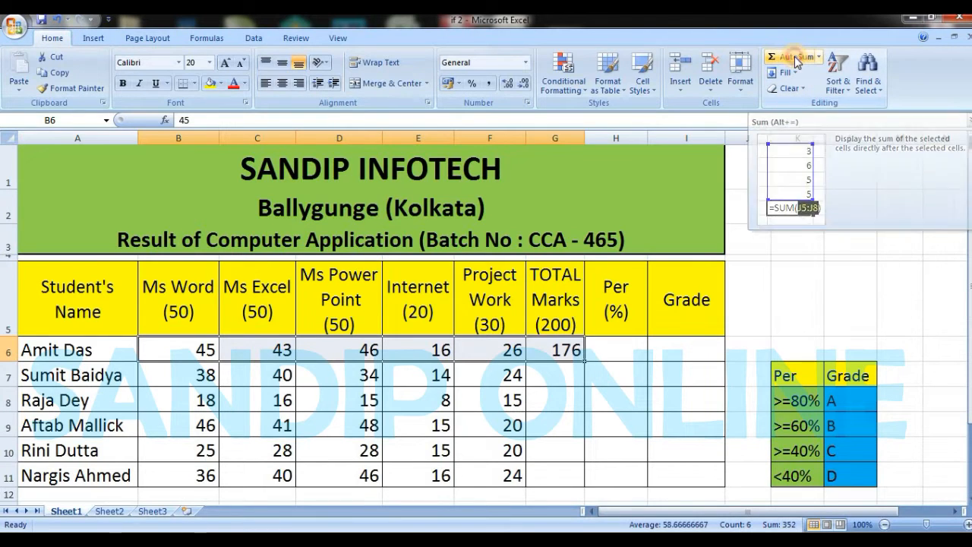
{"action": "left_click", "coordinate": [551, 350]}
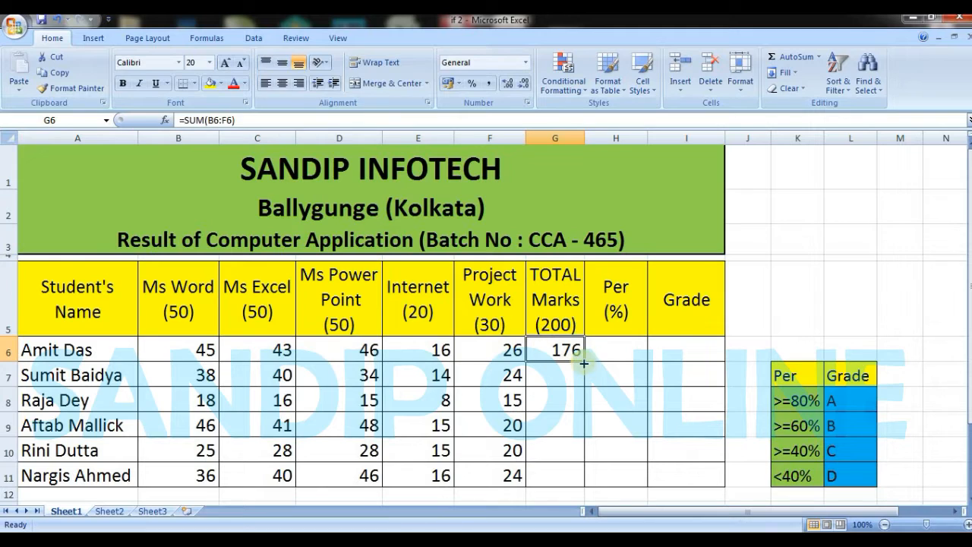
{"action": "left_click_drag", "start_coordinate": [583, 363], "coordinate": [583, 486]}
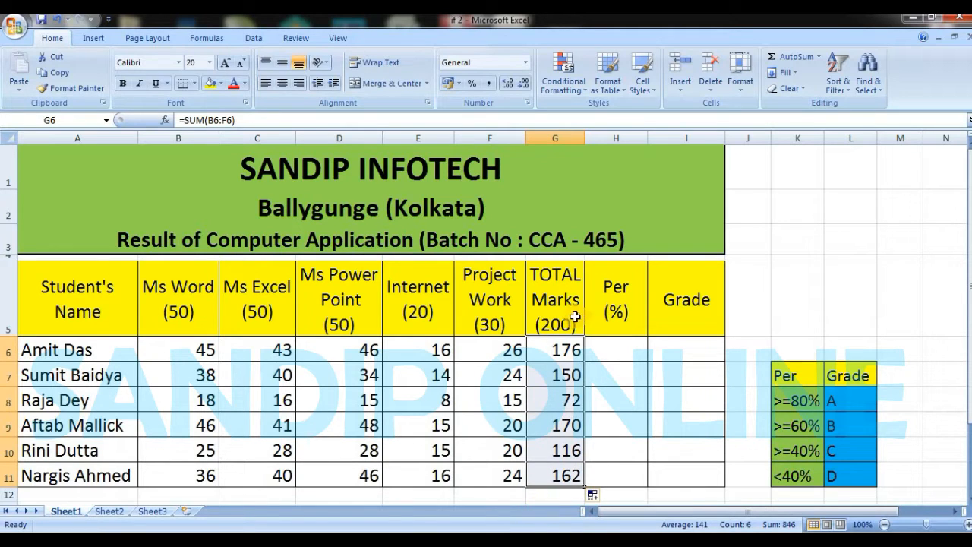
Calculate the first student's percentage in H6 with the formula =G6/200*100.
{"action": "left_click", "coordinate": [635, 347]}
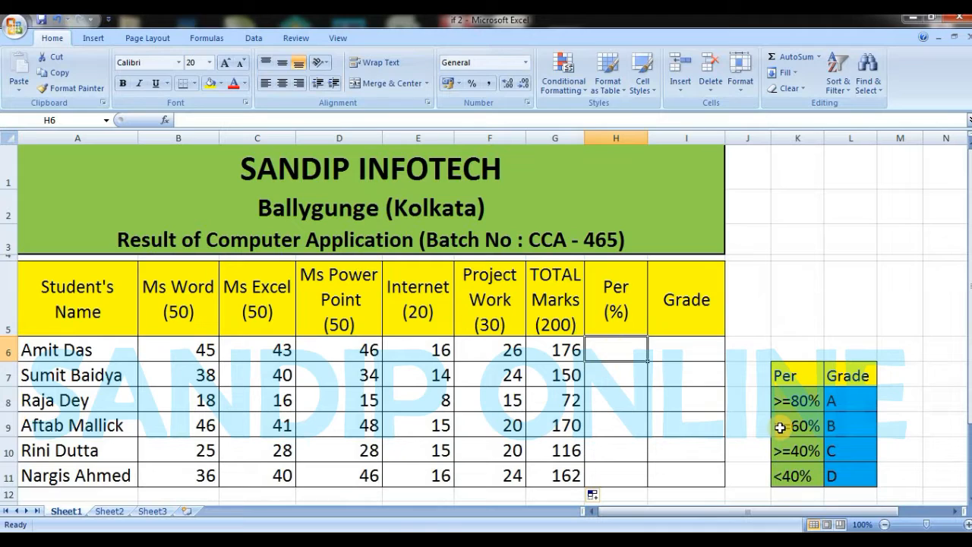
{"action": "type", "text": "="}
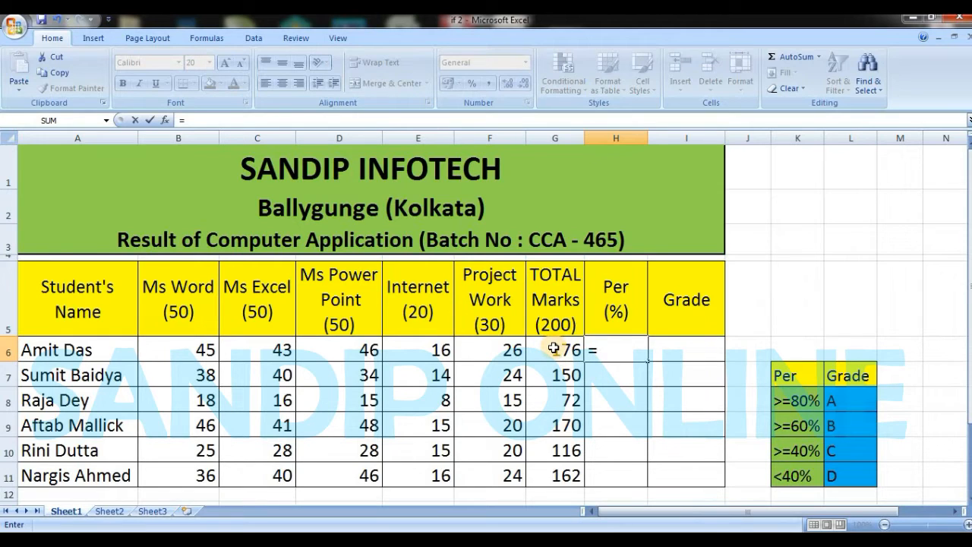
{"action": "left_click", "coordinate": [553, 348]}
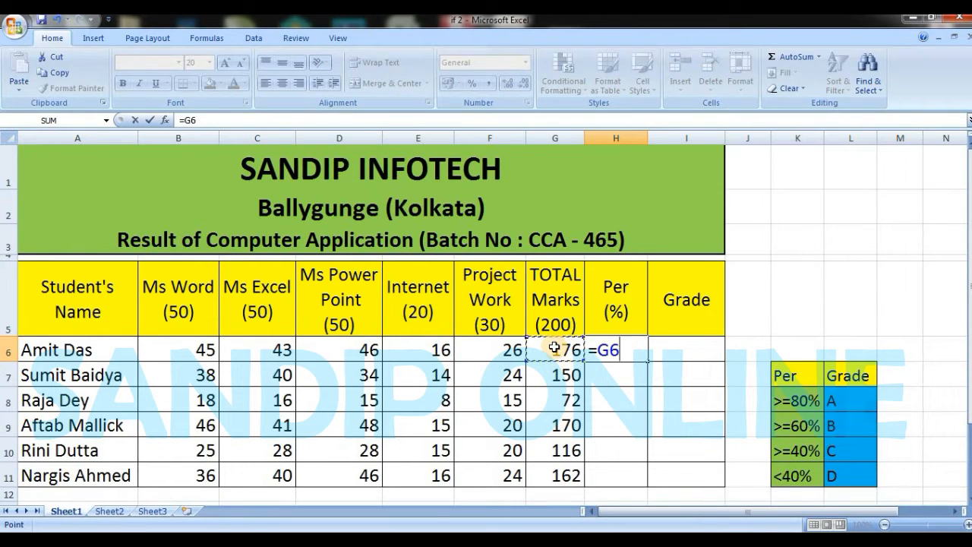
{"action": "type", "text": "/"}
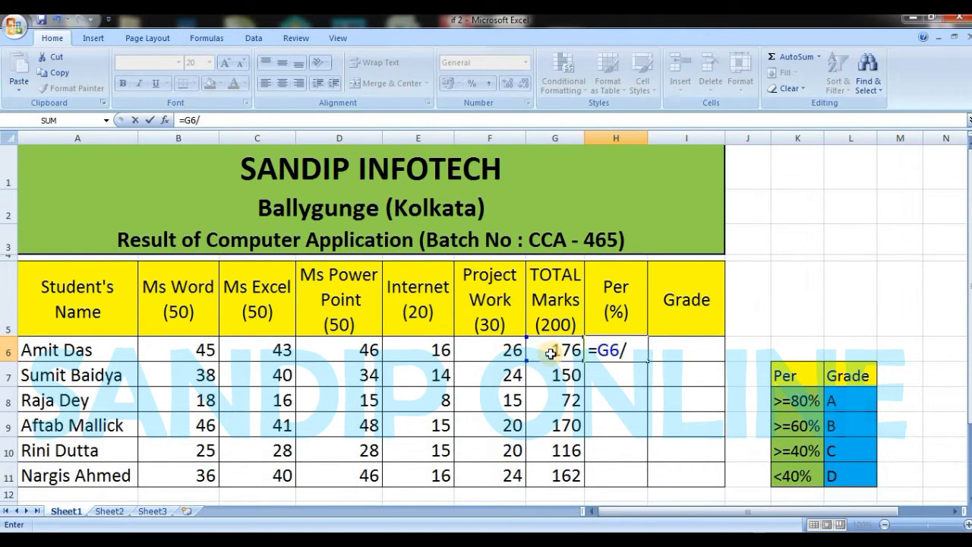
{"action": "type", "text": "200"}
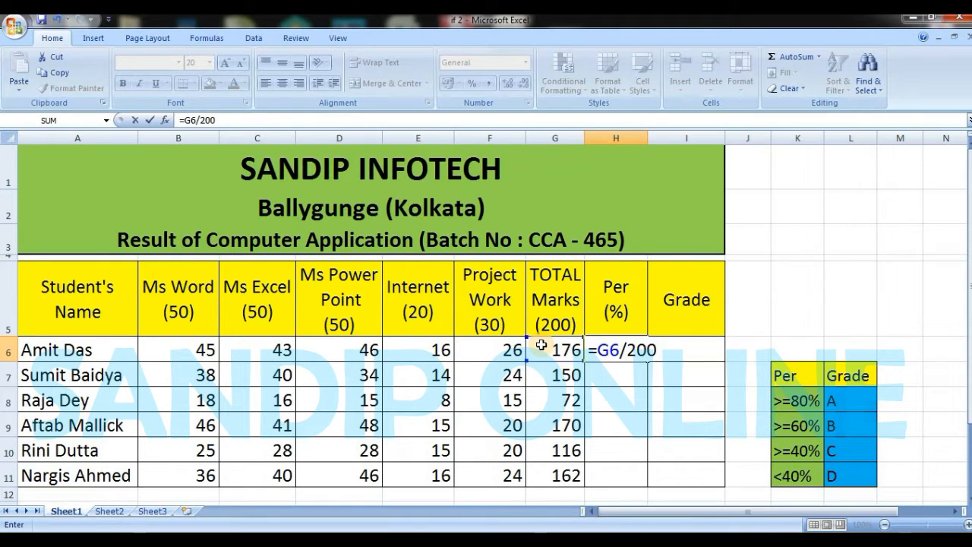
{"action": "type", "text": "*100"}
{"action": "key", "text": "Return"}
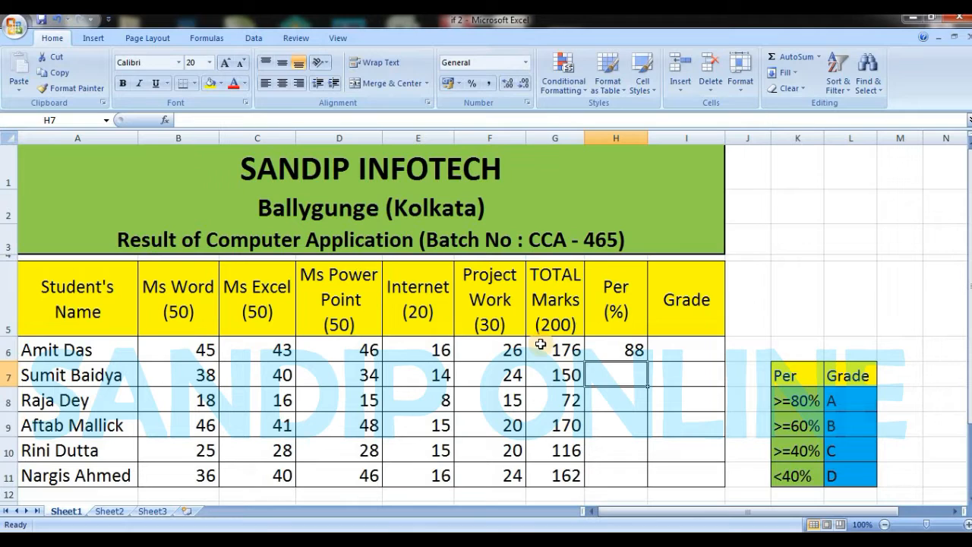
Try filling the percentage formula from H6 down to H11, and clear the percentages in H6:H11.
{"action": "left_click", "coordinate": [626, 348]}
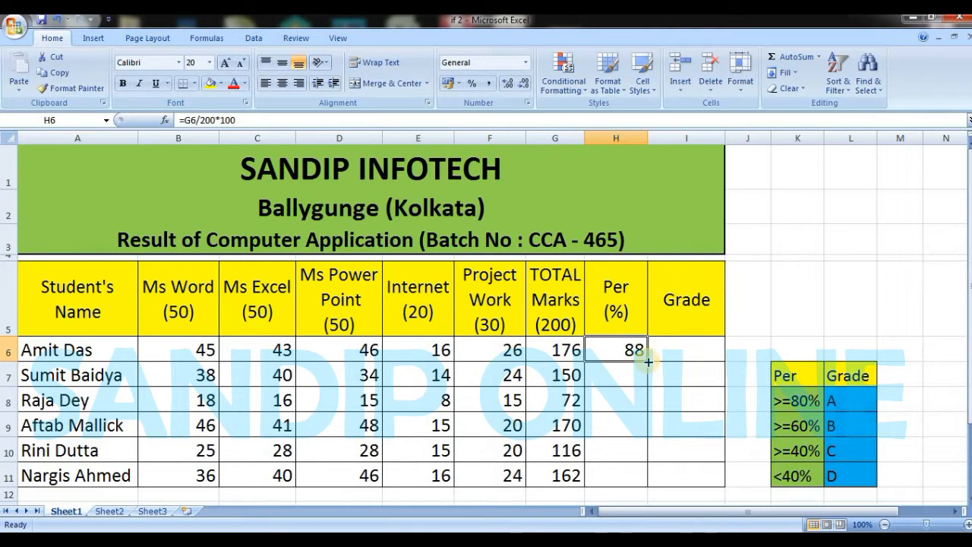
{"action": "left_click_drag", "start_coordinate": [647, 362], "coordinate": [650, 477]}
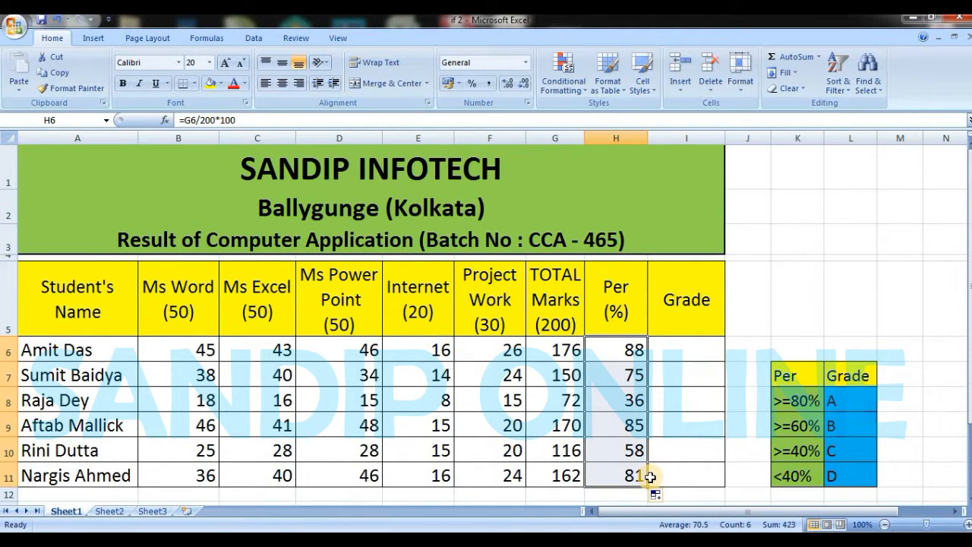
{"action": "key", "text": "Delete"}
Enter =G6/200*100 in H6 and fill the percentage formula down through H11.
{"action": "left_click", "coordinate": [623, 354]}
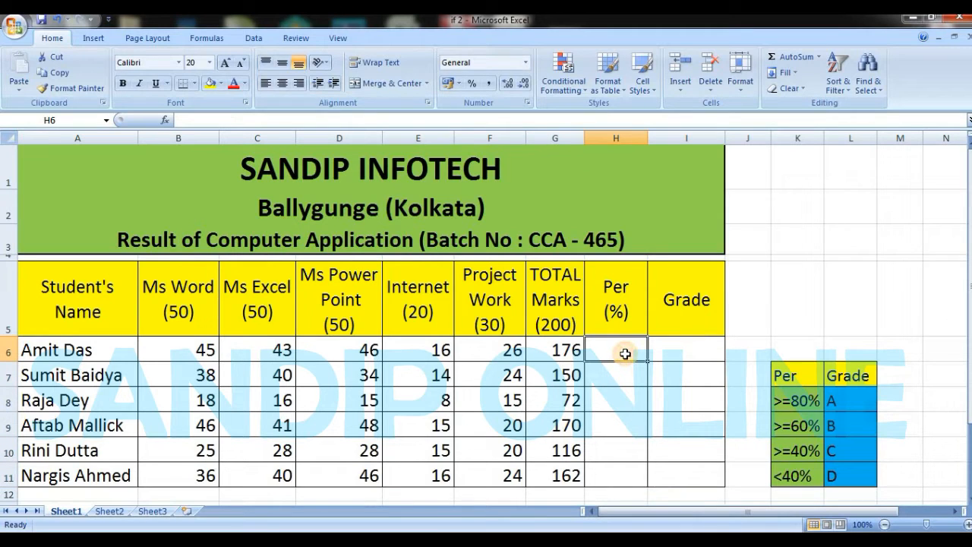
{"action": "type", "text": "="}
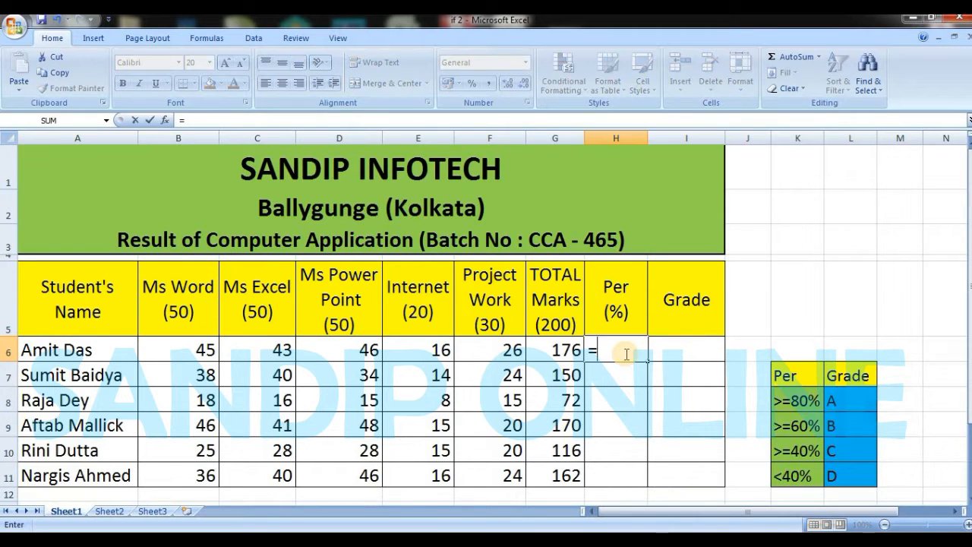
{"action": "left_click", "coordinate": [564, 349]}
{"action": "type", "text": "/200"}
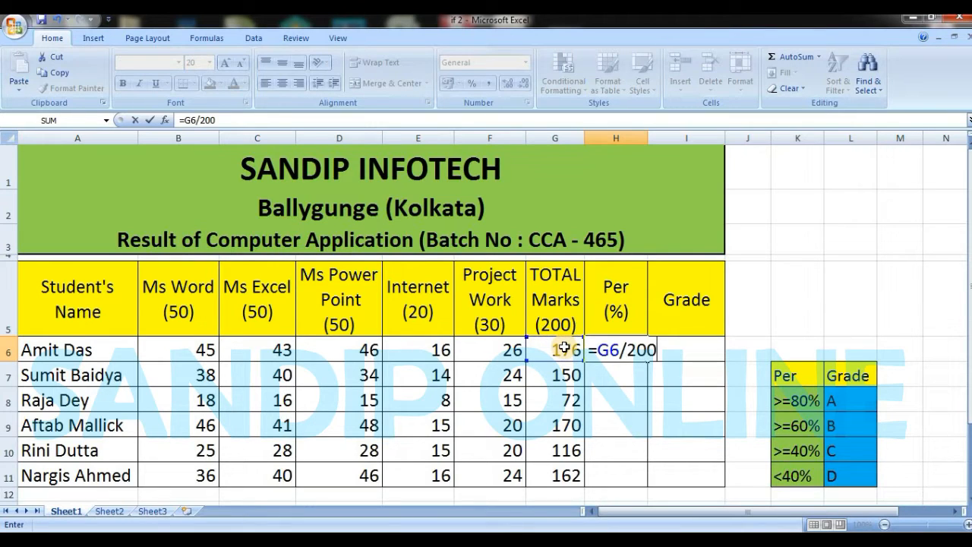
{"action": "type", "text": "*100"}
{"action": "key", "text": "Return"}
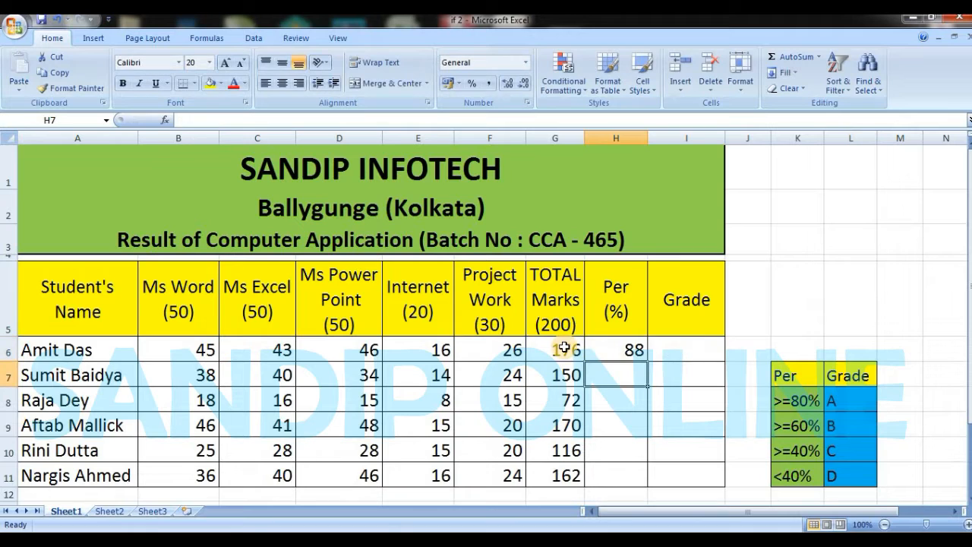
{"action": "left_click", "coordinate": [630, 350]}
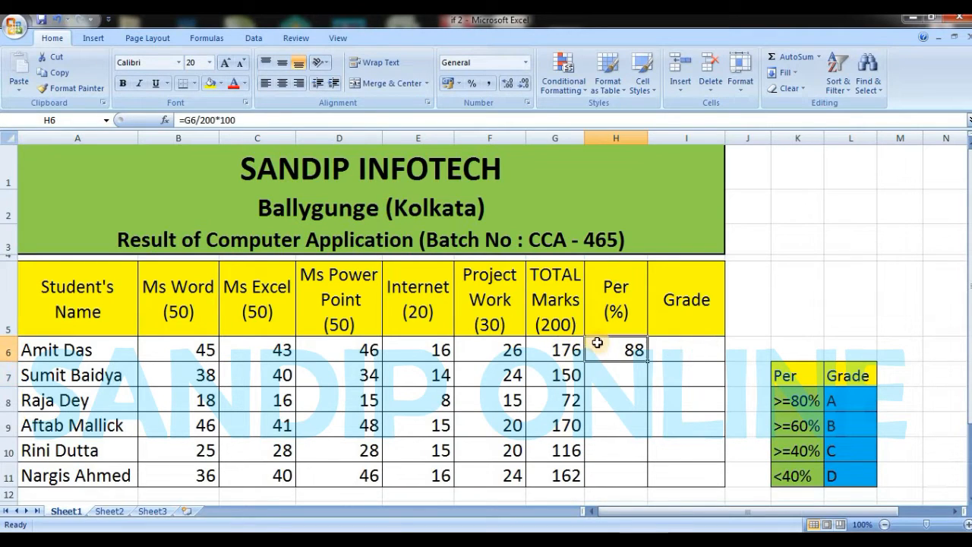
{"action": "double_click", "coordinate": [647, 363]}
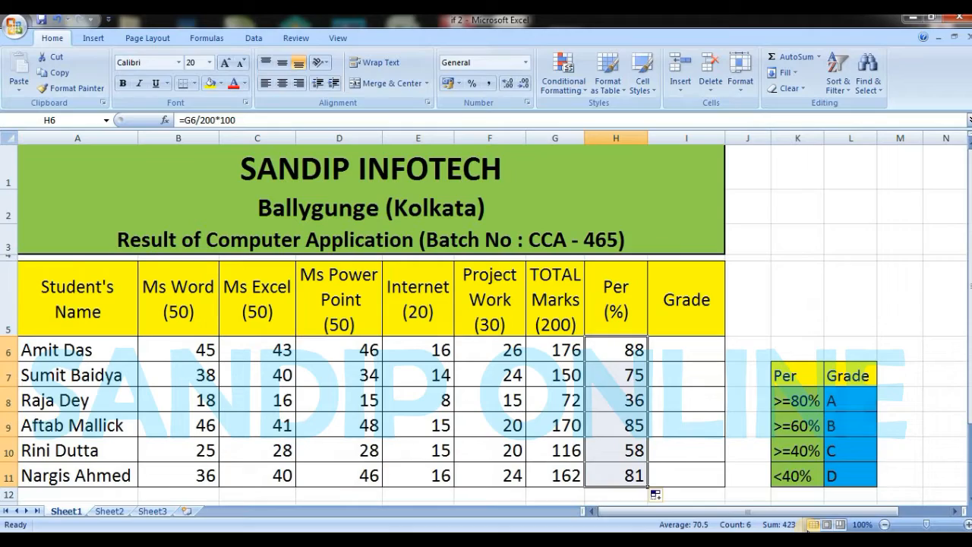
Start a grade formula in I6 with =IF(H6>=80,"A", for the first student's percentage.
{"action": "left_click", "coordinate": [681, 348]}
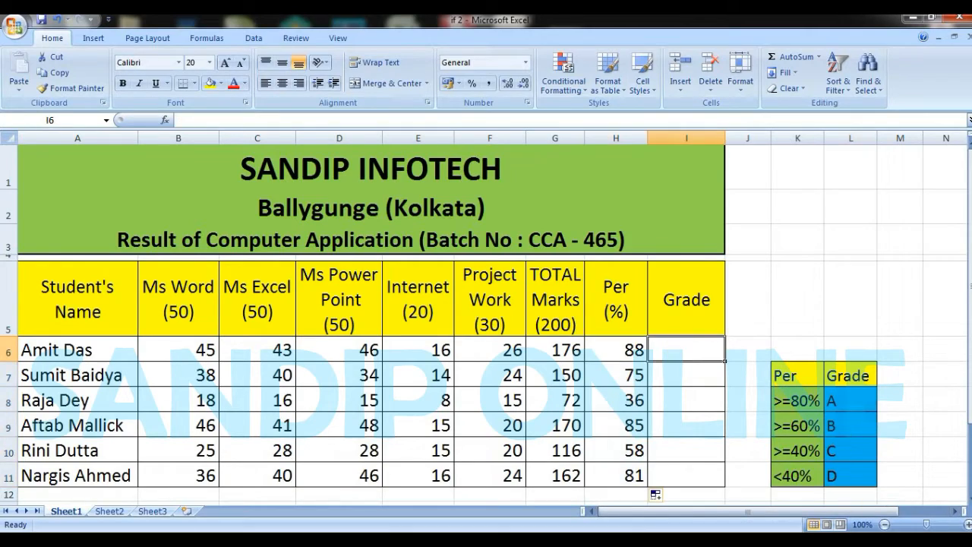
{"action": "mouse_move", "coordinate": [969, 539]}
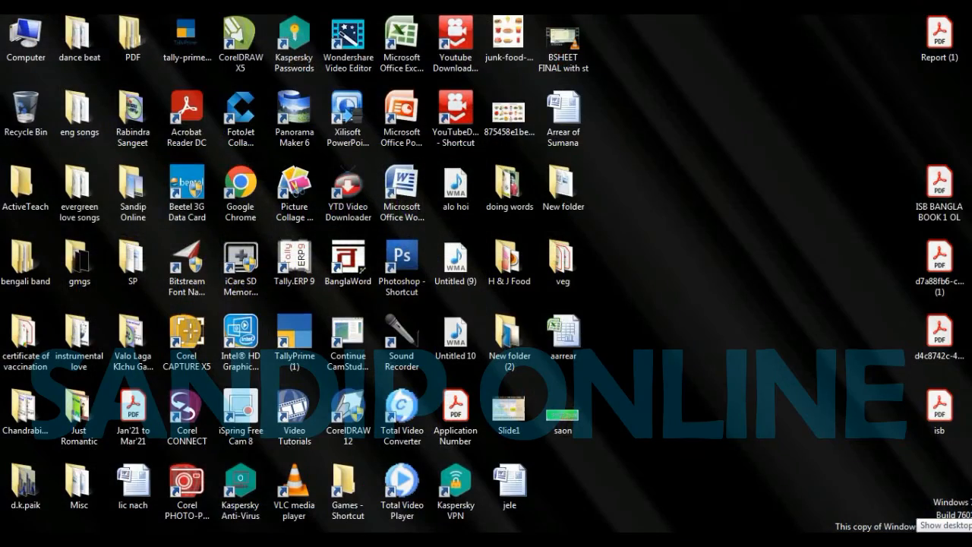
{"action": "type", "text": "="}
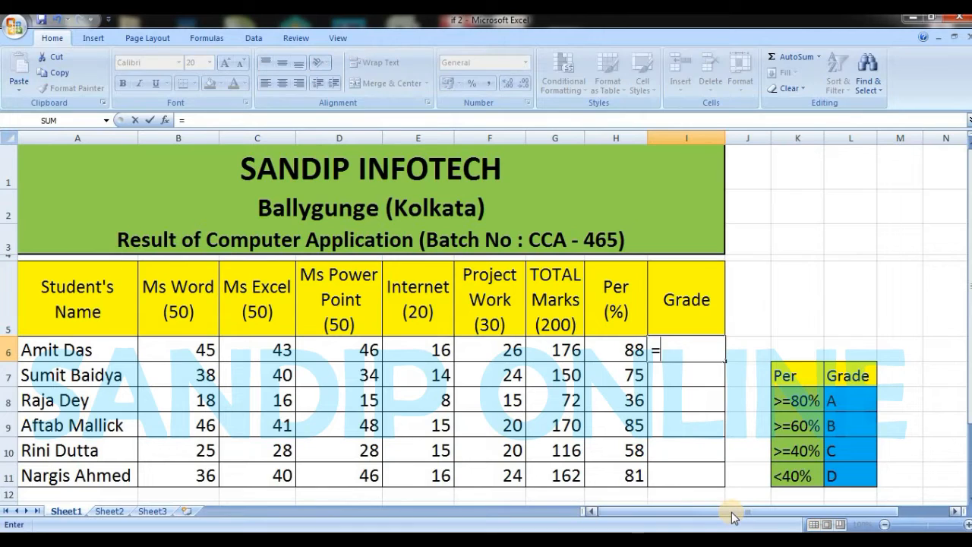
{"action": "type", "text": "if"}
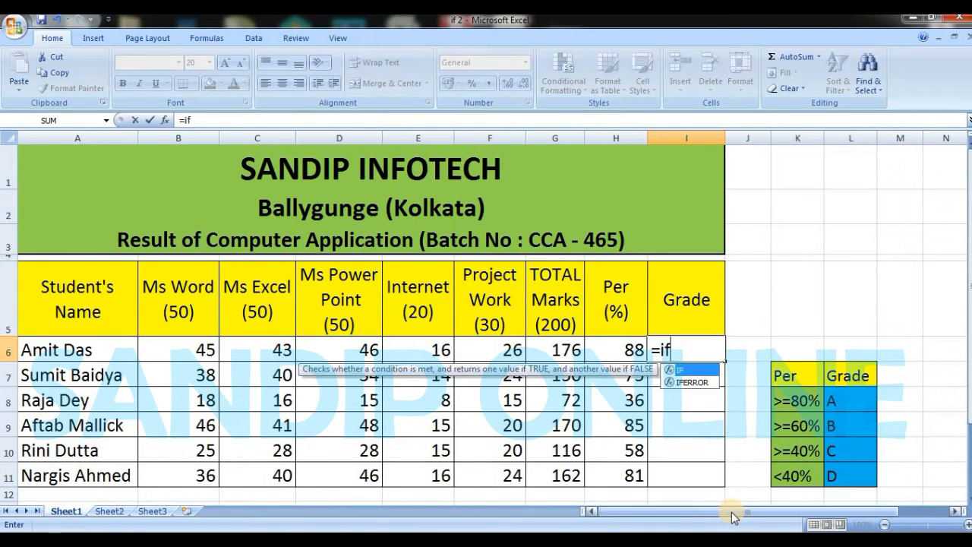
{"action": "type", "text": "("}
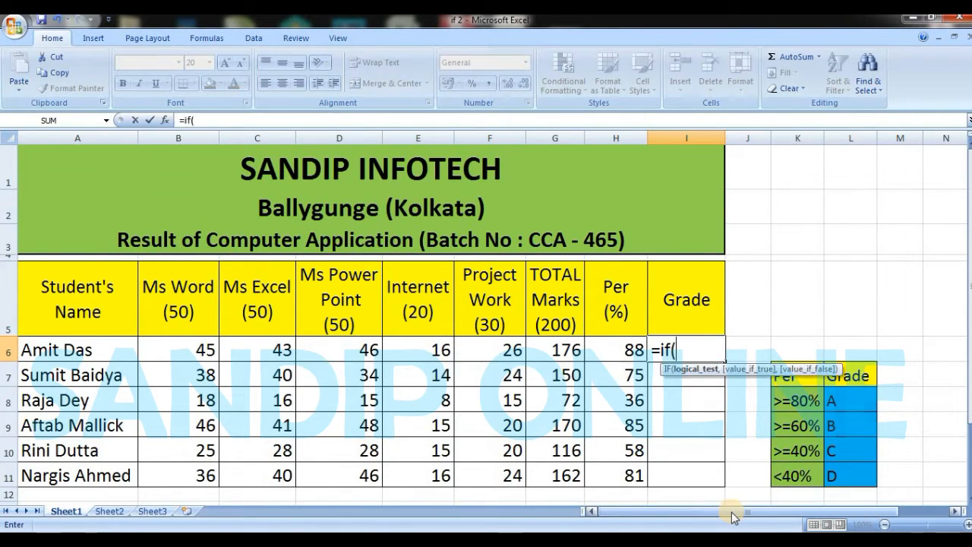
{"action": "left_click", "coordinate": [617, 345]}
{"action": "type", "text": ">="}
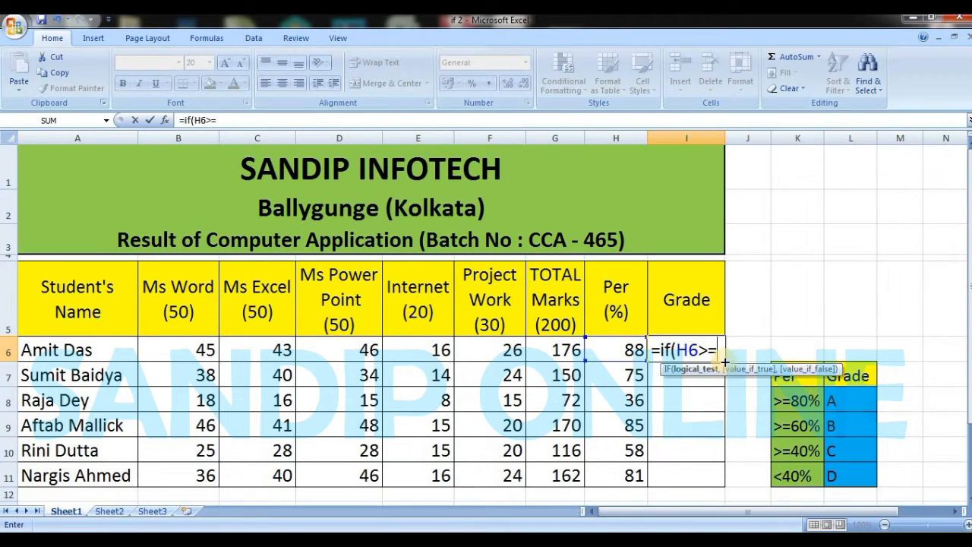
{"action": "type", "text": "80"}
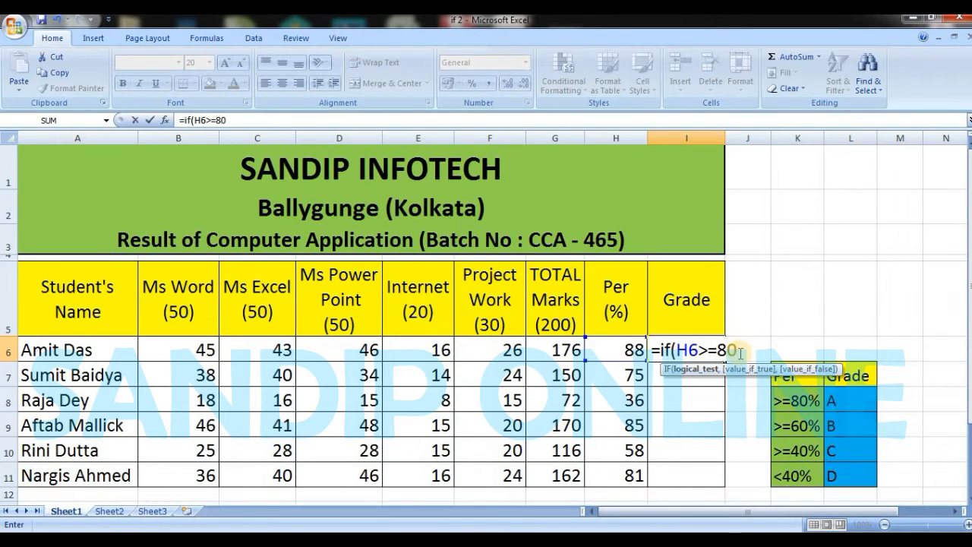
{"action": "type", "text": ","}
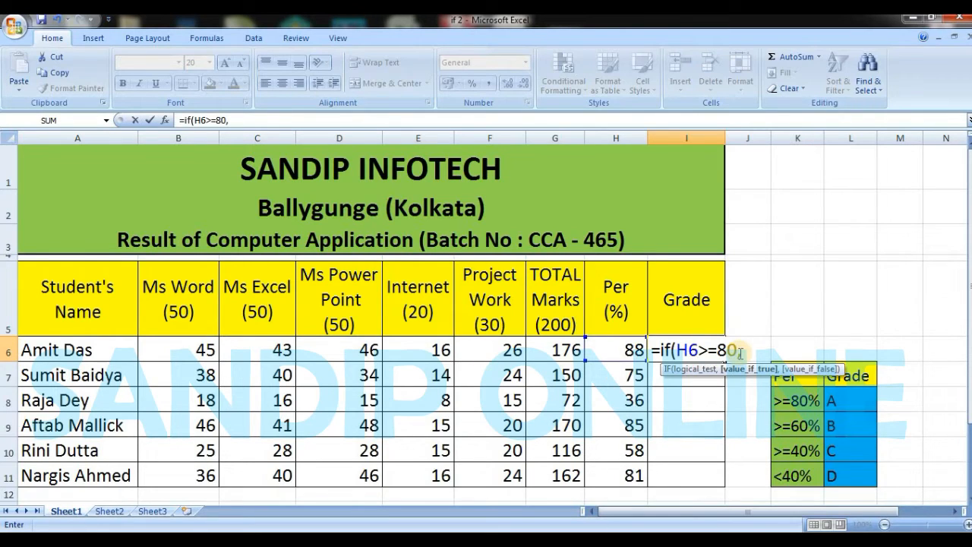
{"action": "type", "text": "\"A"}
{"action": "type", "text": "\","}
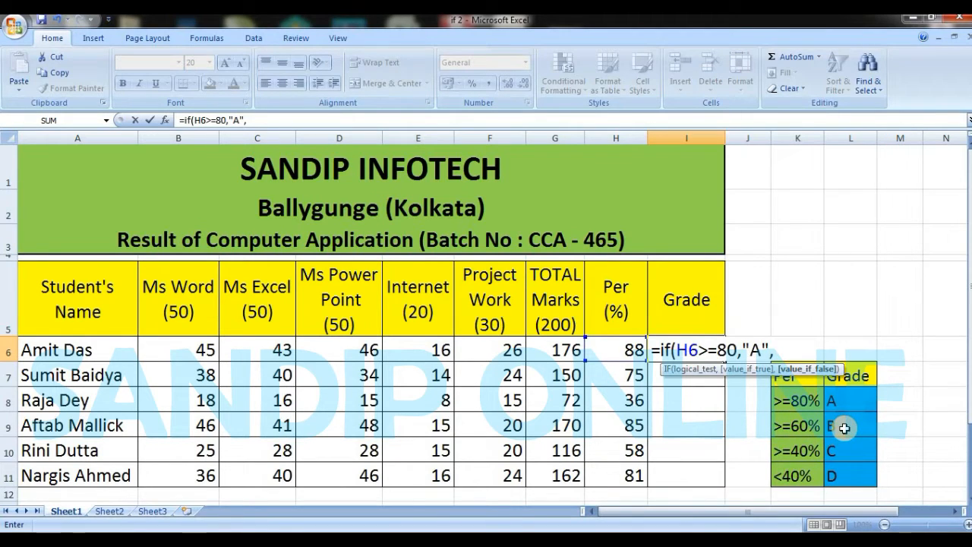
Add a nested condition IF(H6>=60,"B", to the grade formula in I6.
{"action": "type", "text": "if"}
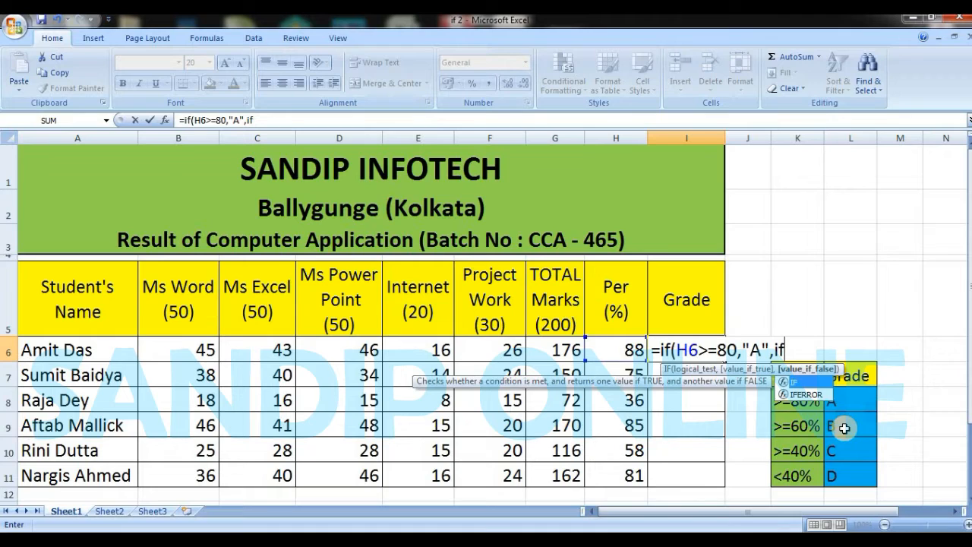
{"action": "type", "text": "("}
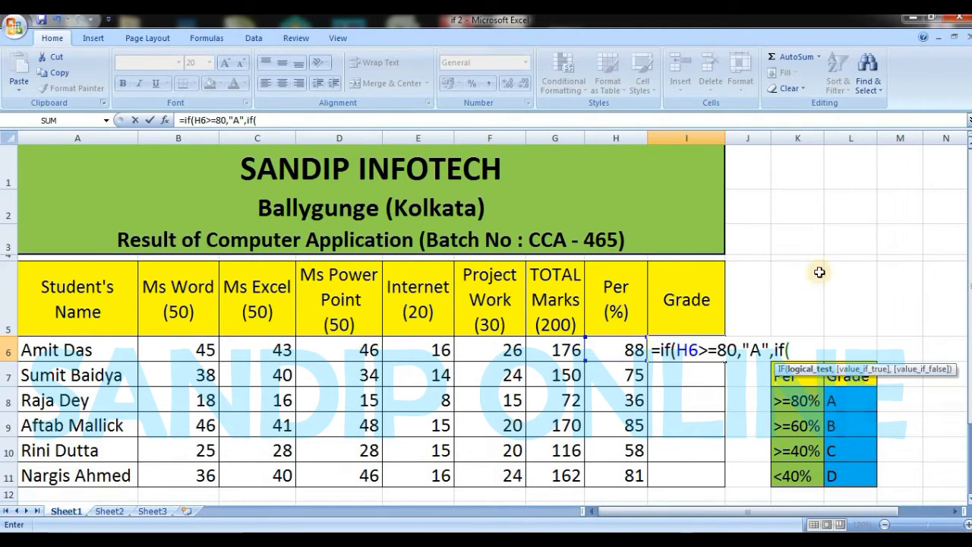
{"action": "left_click", "coordinate": [631, 350]}
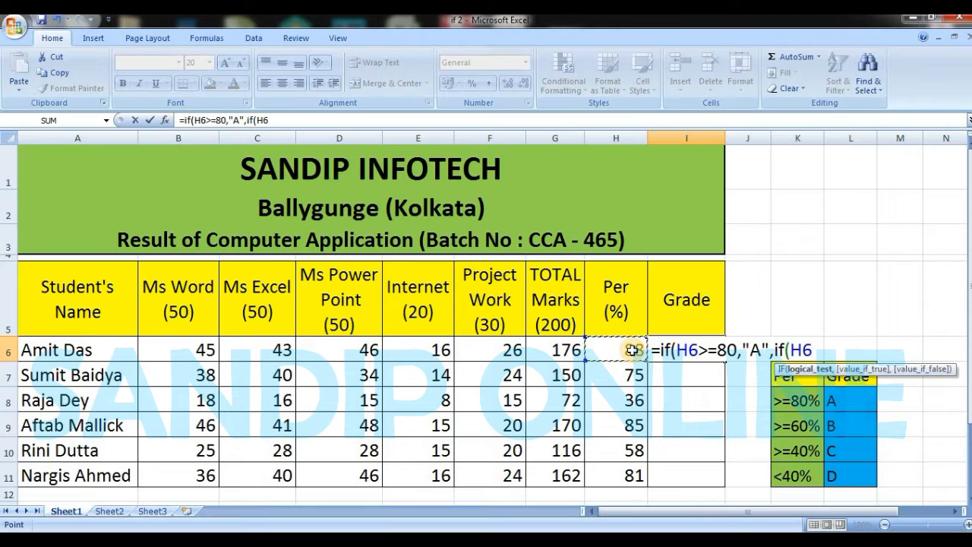
{"action": "type", "text": ">=60"}
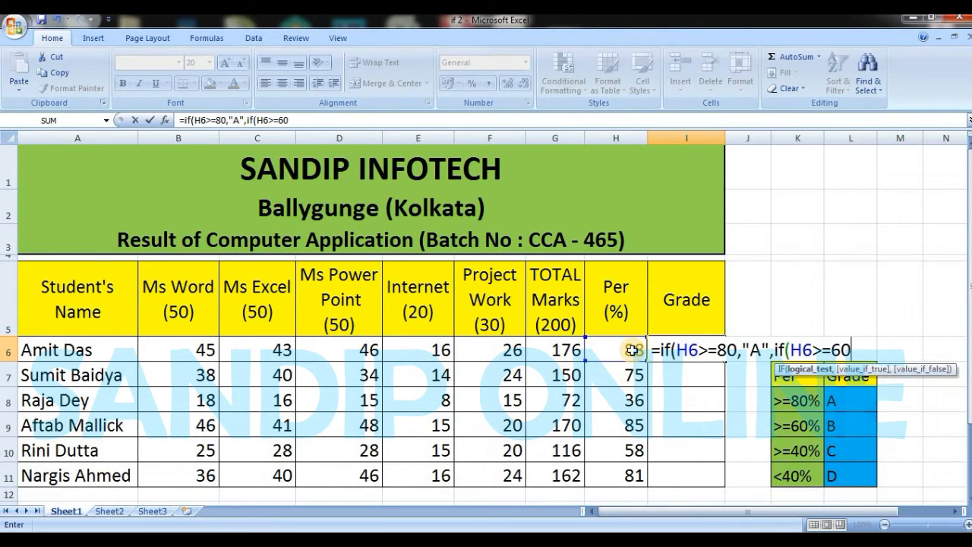
{"action": "type", "text": ","}
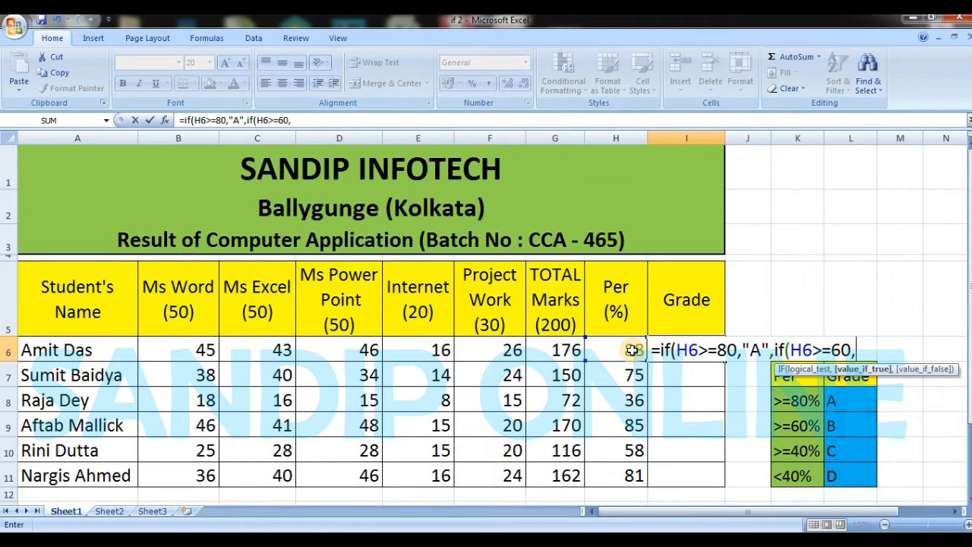
{"action": "type", "text": "\"B"}
{"action": "type", "text": "\","}
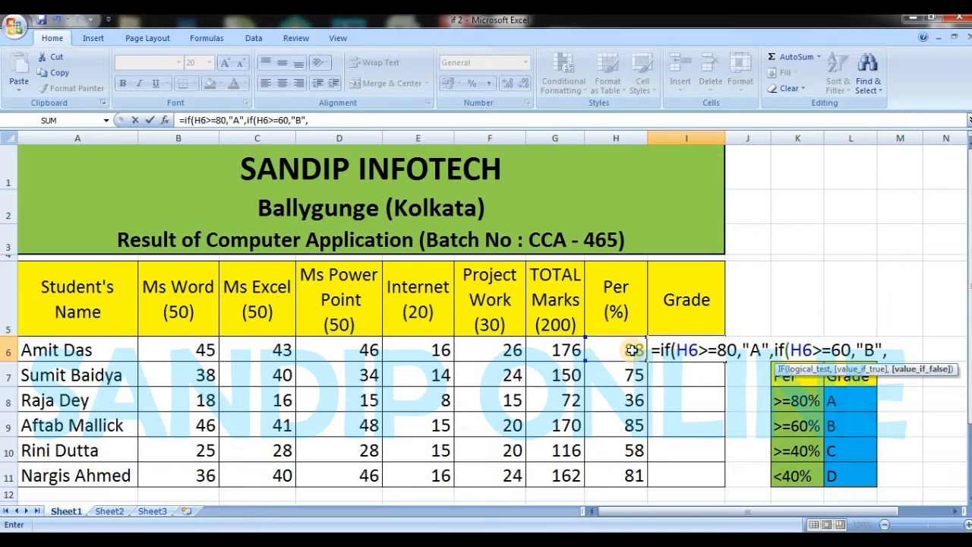
Complete the grade formula in I6 with a third nested condition IF(H6>=40,"C","D") and close all three IF functions.
{"action": "type", "text": "if"}
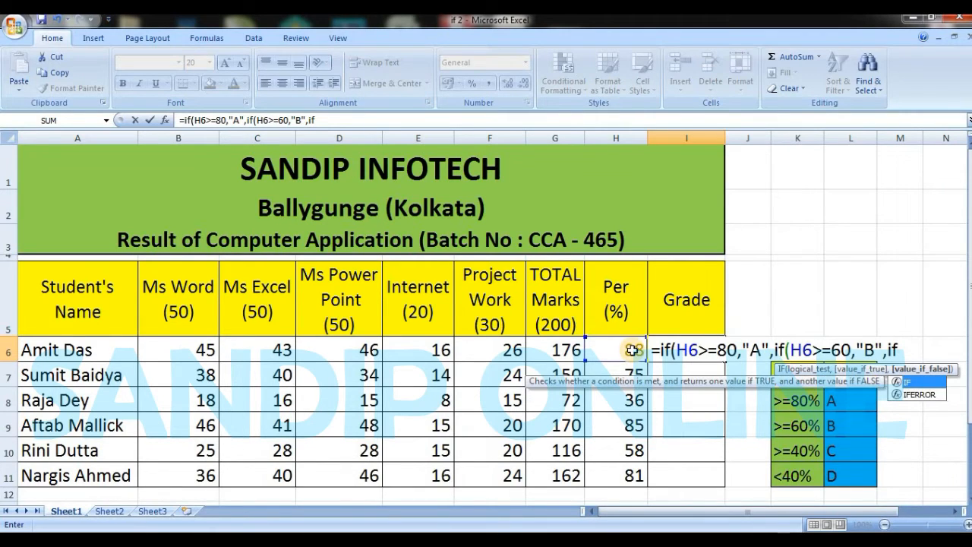
{"action": "type", "text": "("}
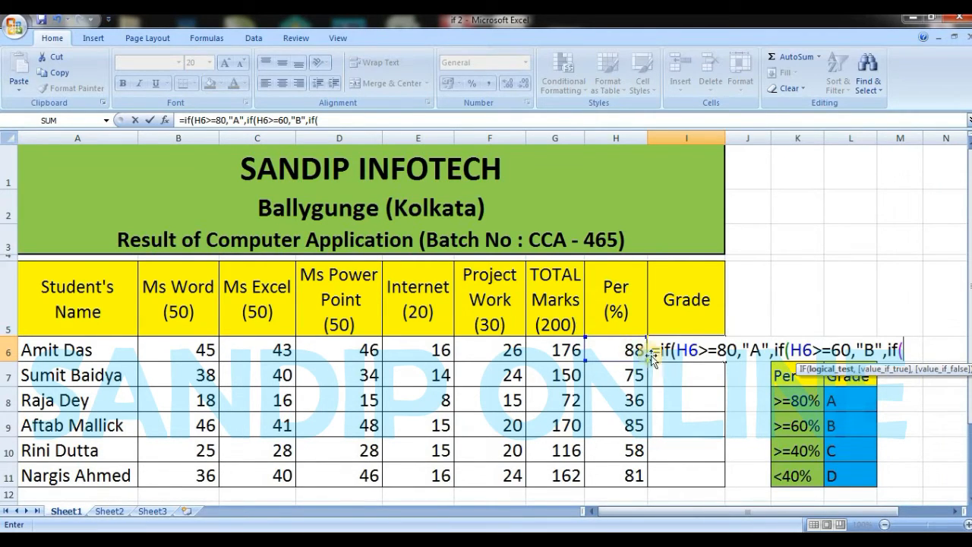
{"action": "left_click", "coordinate": [622, 348]}
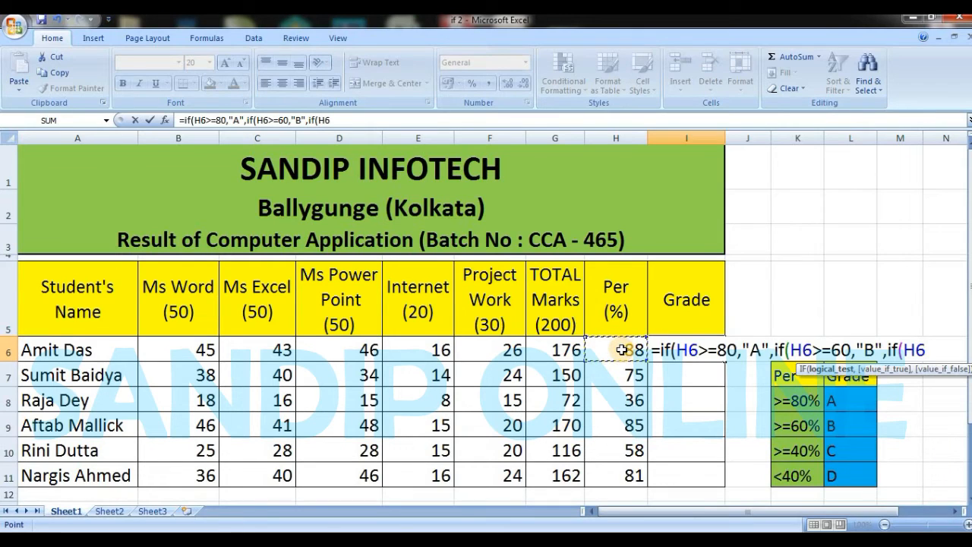
{"action": "type", "text": ">=40"}
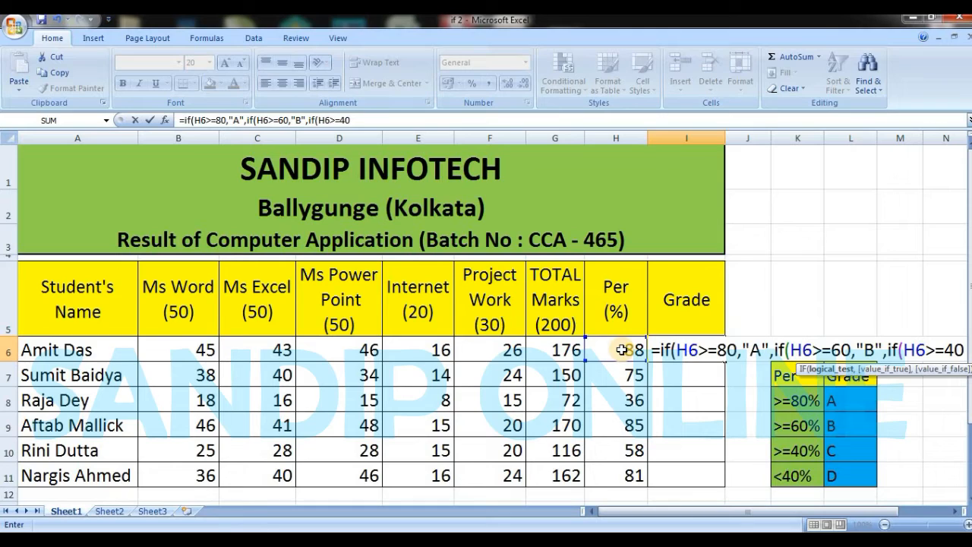
{"action": "type", "text": ","}
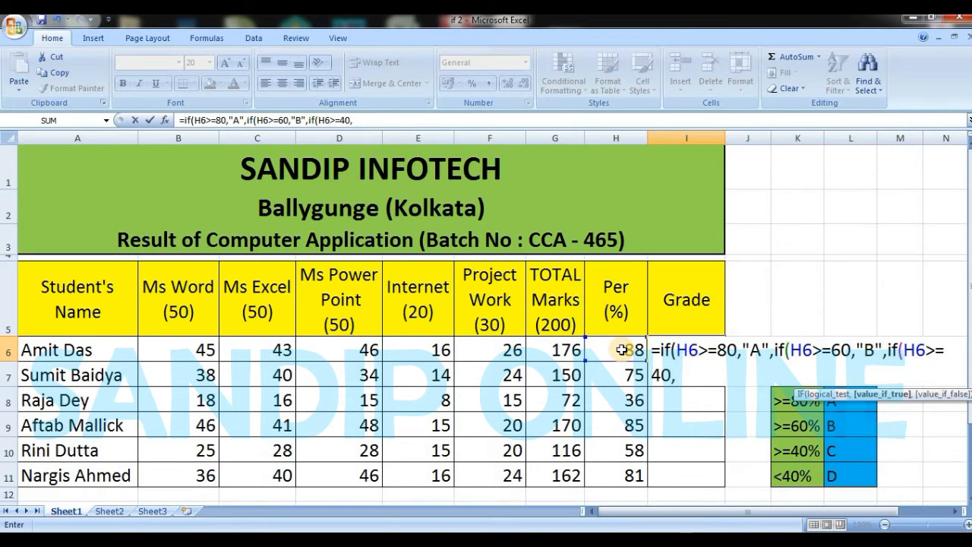
{"action": "type", "text": "\"C\","}
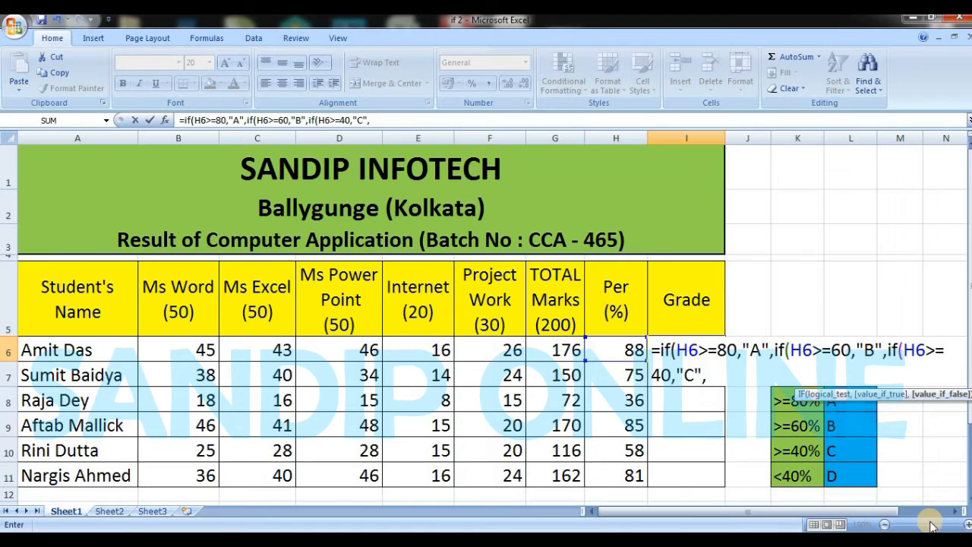
{"action": "type", "text": "\"D"}
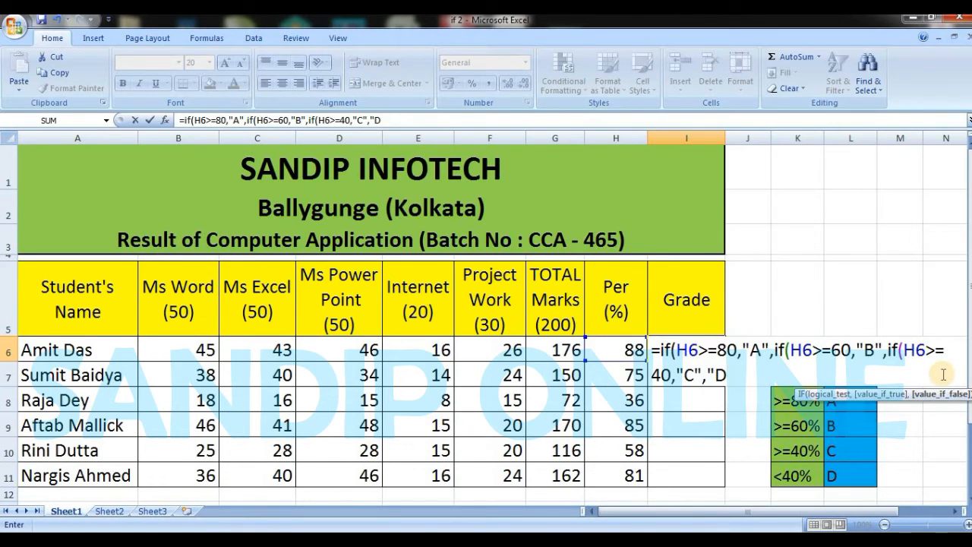
{"action": "type", "text": "\")))"}
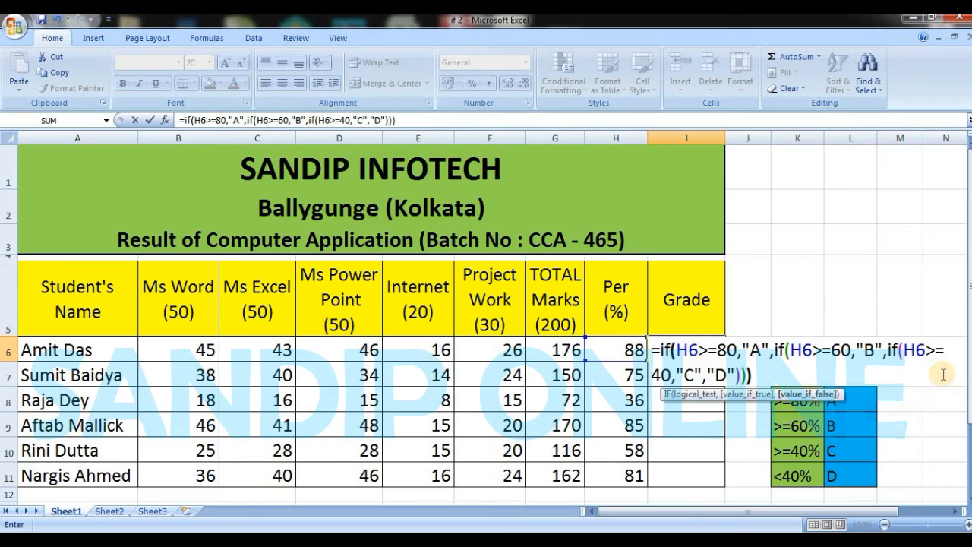
{"action": "key", "text": "Return"}
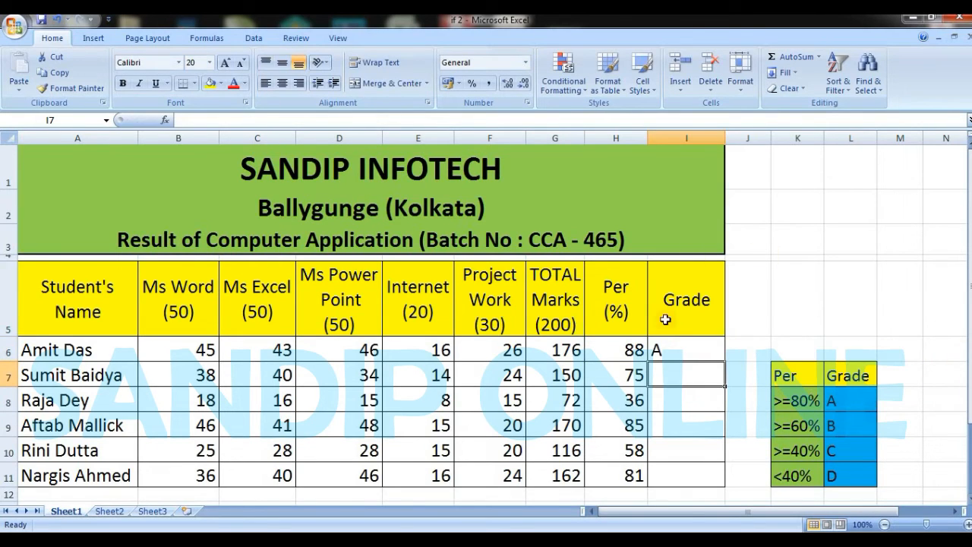
Try filling the grade formula from I6 down to I11, and clear the grades in I6:I11.
{"action": "left_click", "coordinate": [696, 352]}
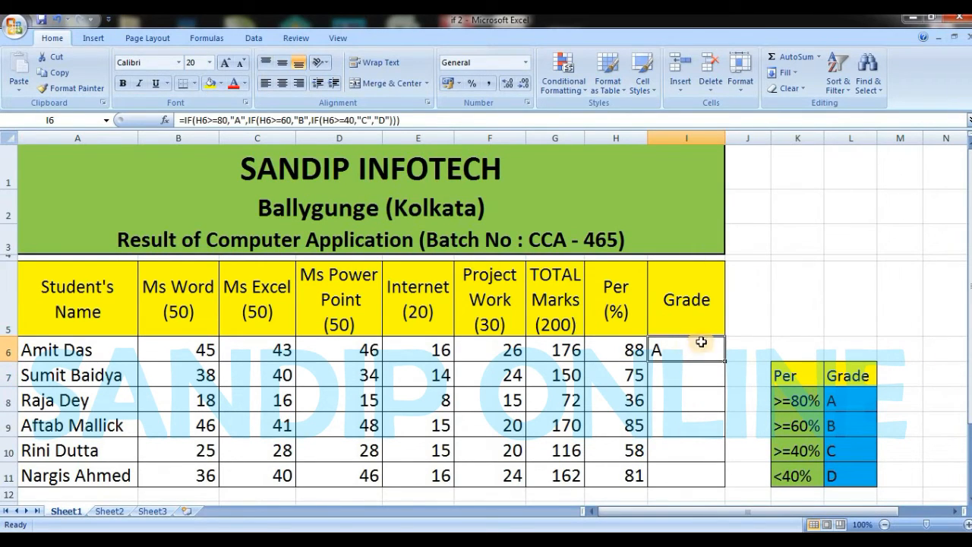
{"action": "left_click_drag", "start_coordinate": [727, 363], "coordinate": [720, 483]}
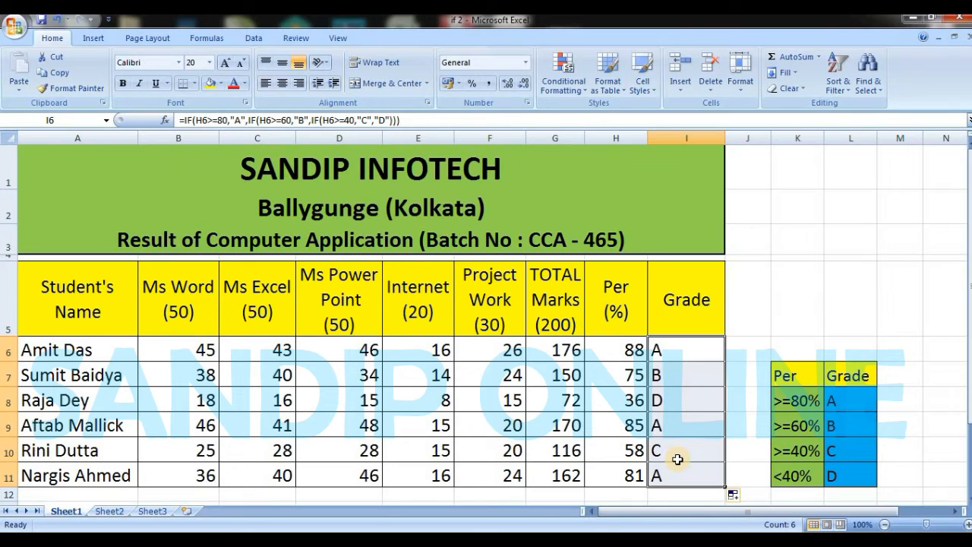
{"action": "key", "text": "Delete"}
Start the grade formula again in I6 with =IF(H6>=80,"A", and open a second IF for the remaining grades.
{"action": "left_click", "coordinate": [668, 353]}
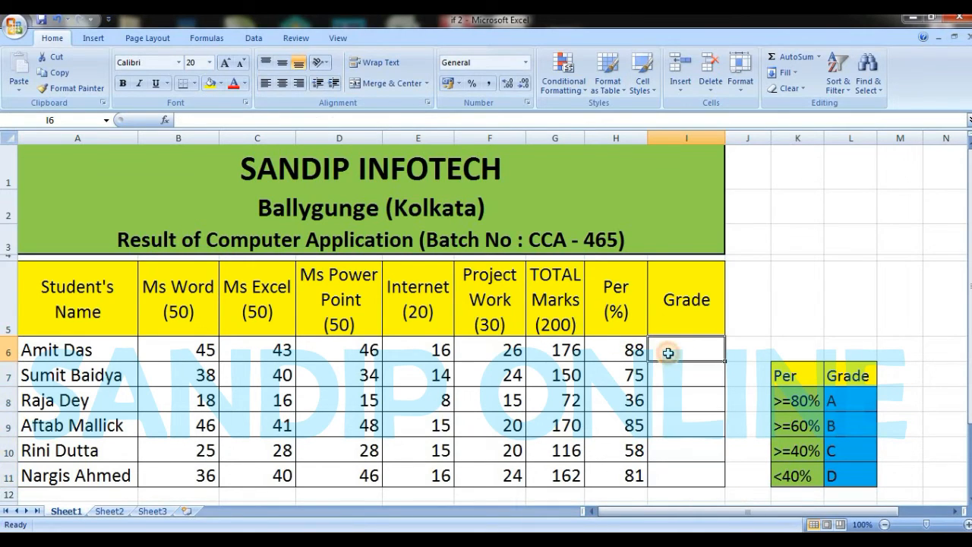
{"action": "type", "text": "="}
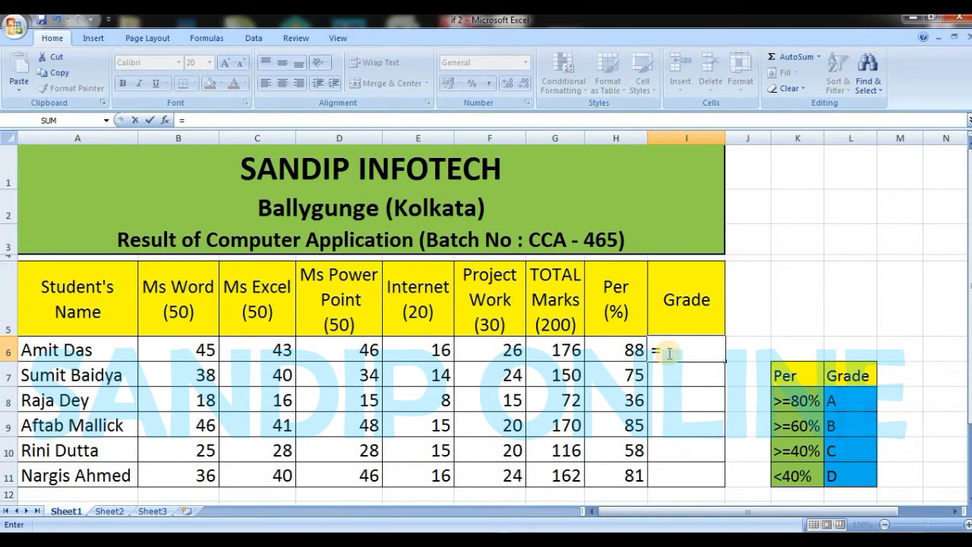
{"action": "type", "text": "if("}
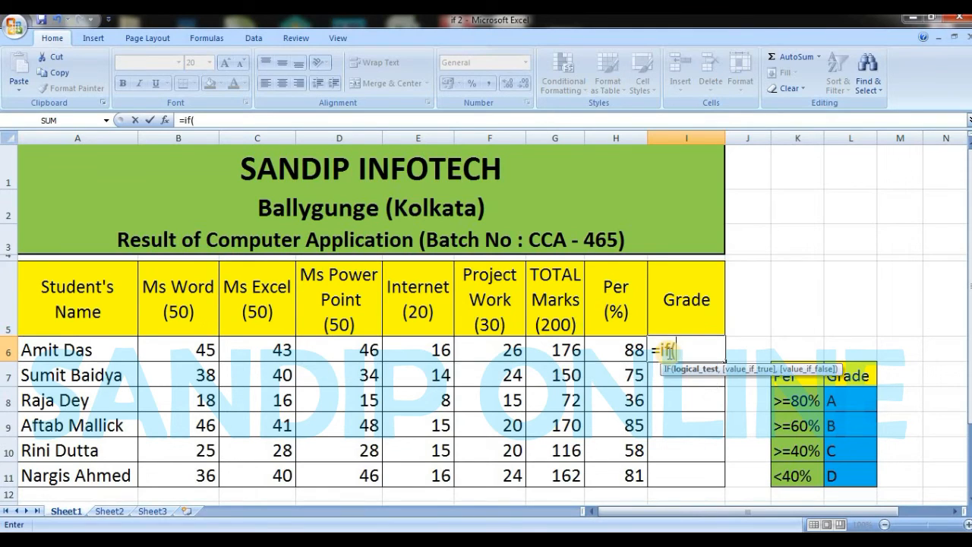
{"action": "left_click", "coordinate": [621, 346]}
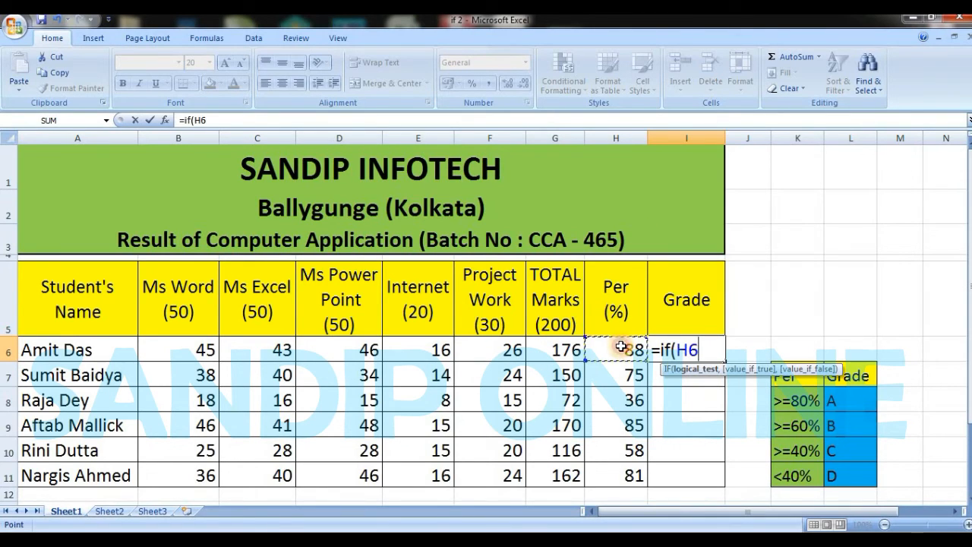
{"action": "type", "text": ">="}
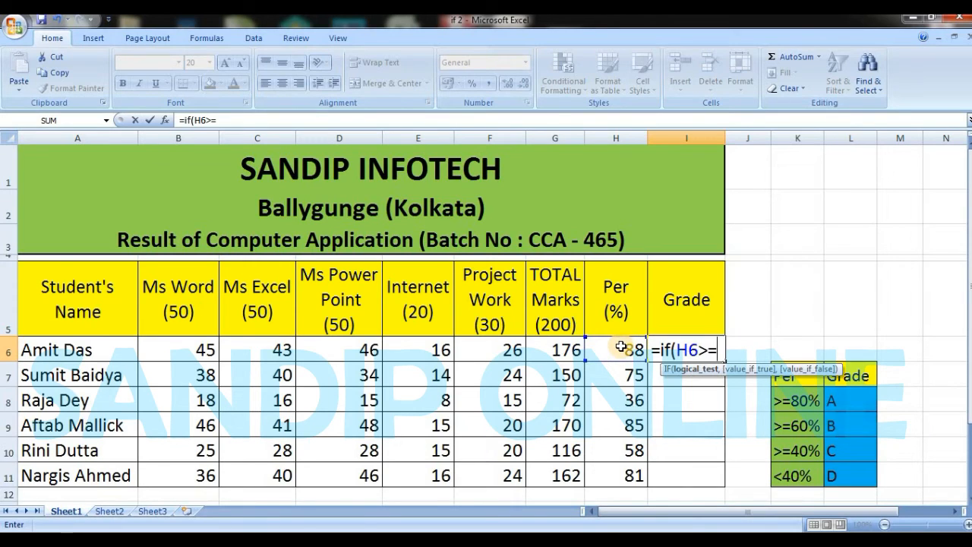
{"action": "type", "text": "80"}
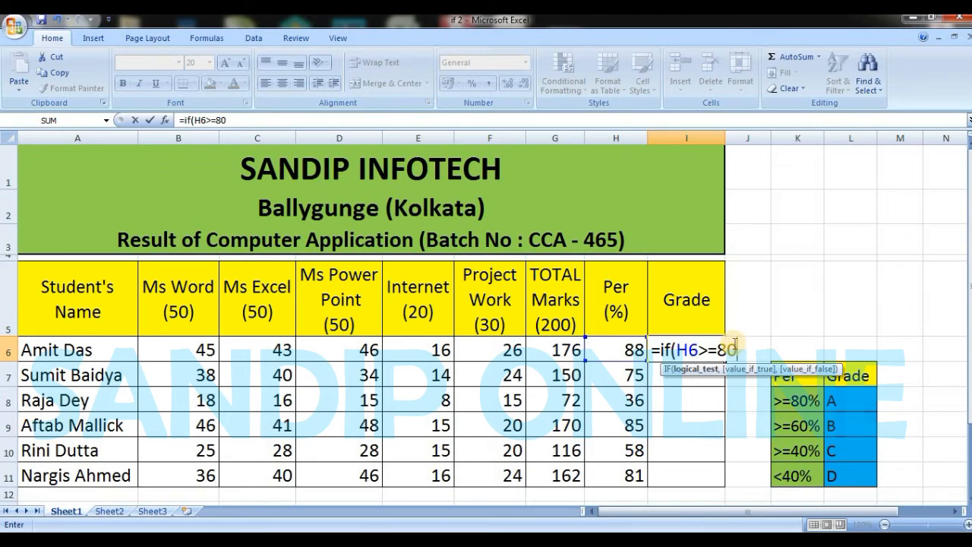
{"action": "type", "text": ","}
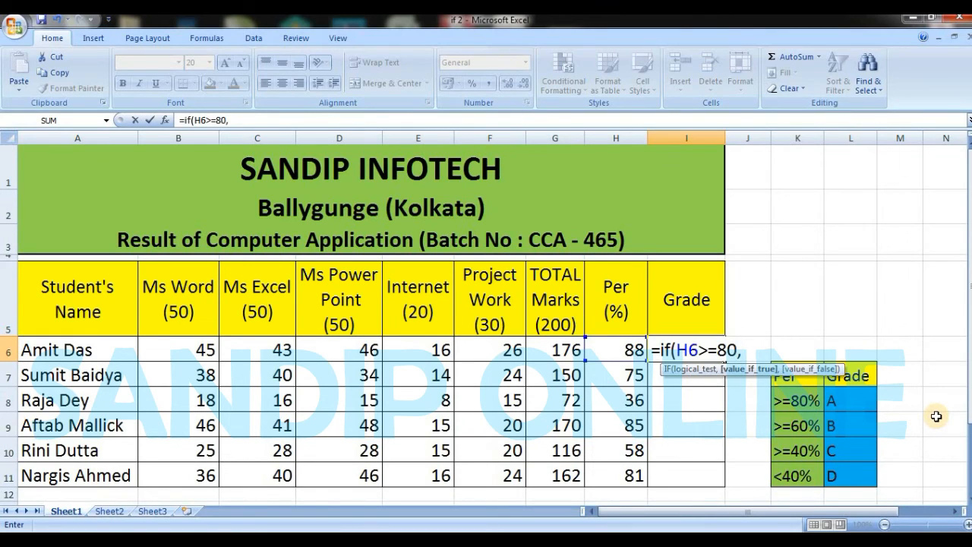
{"action": "type", "text": "\"A\",if"}
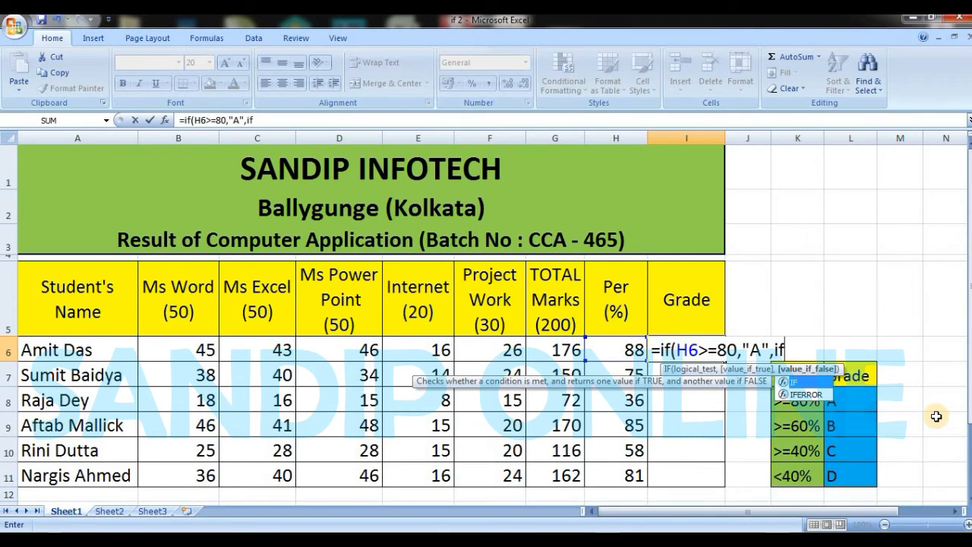
Give the second IF in the I6 formula the condition H6>=60 with the result "B".
{"action": "type", "text": "("}
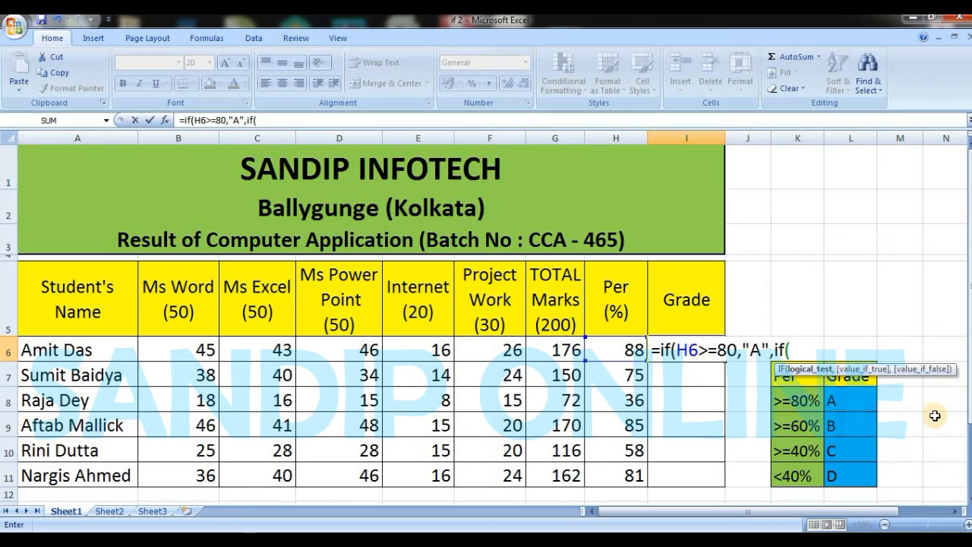
{"action": "left_click", "coordinate": [615, 349]}
{"action": "type", "text": ">="}
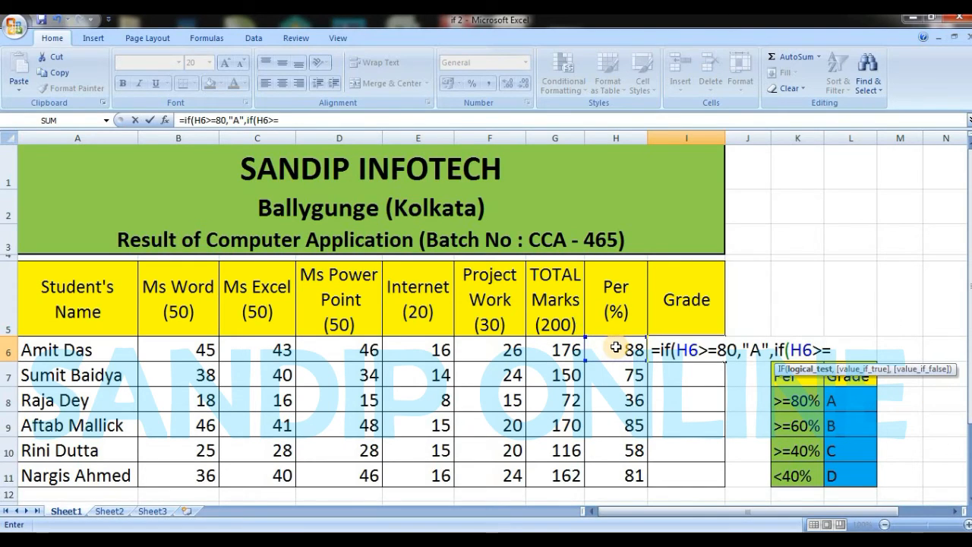
{"action": "type", "text": "60,\"B\","}
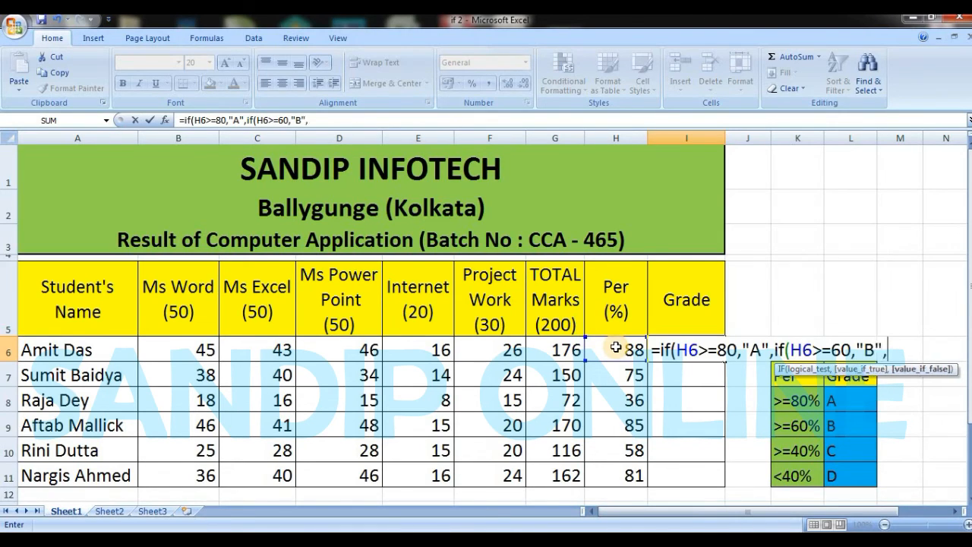
Nest a third condition IF(H6>=40,"C", in the grade formula in I6.
{"action": "type", "text": "if"}
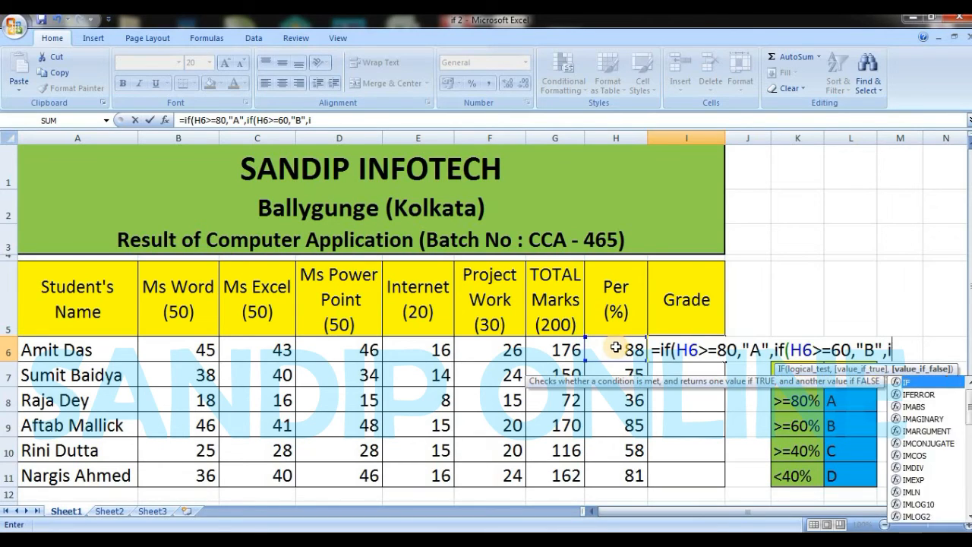
{"action": "type", "text": "("}
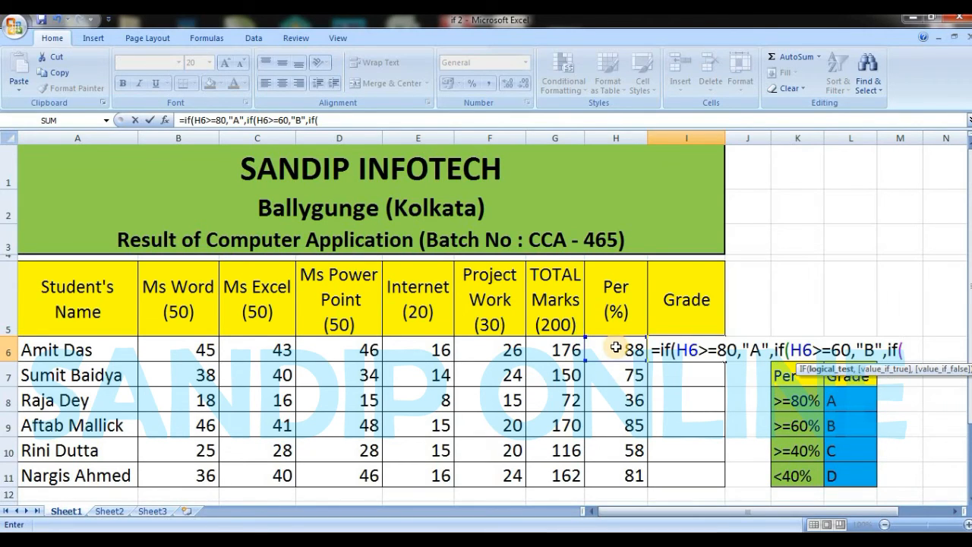
{"action": "left_click", "coordinate": [615, 353]}
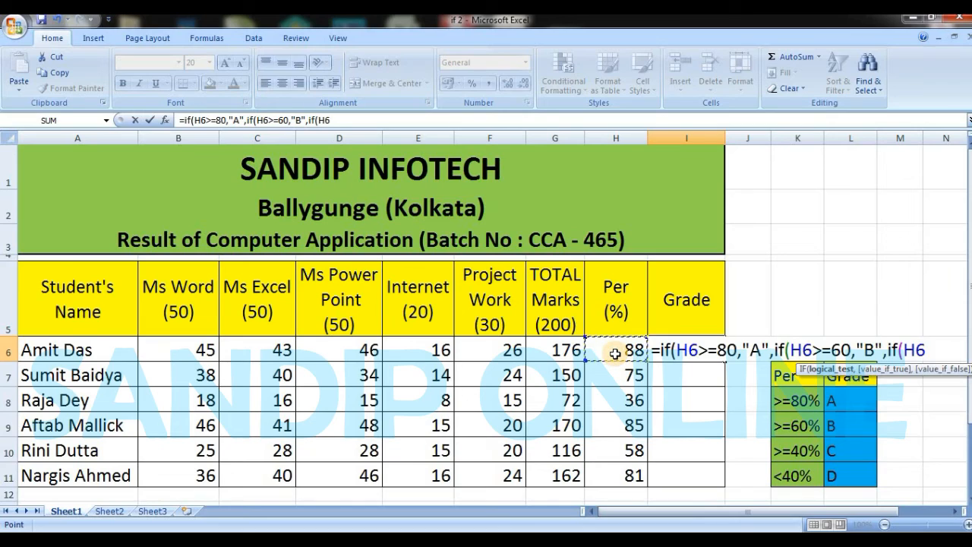
{"action": "type", "text": ">=40"}
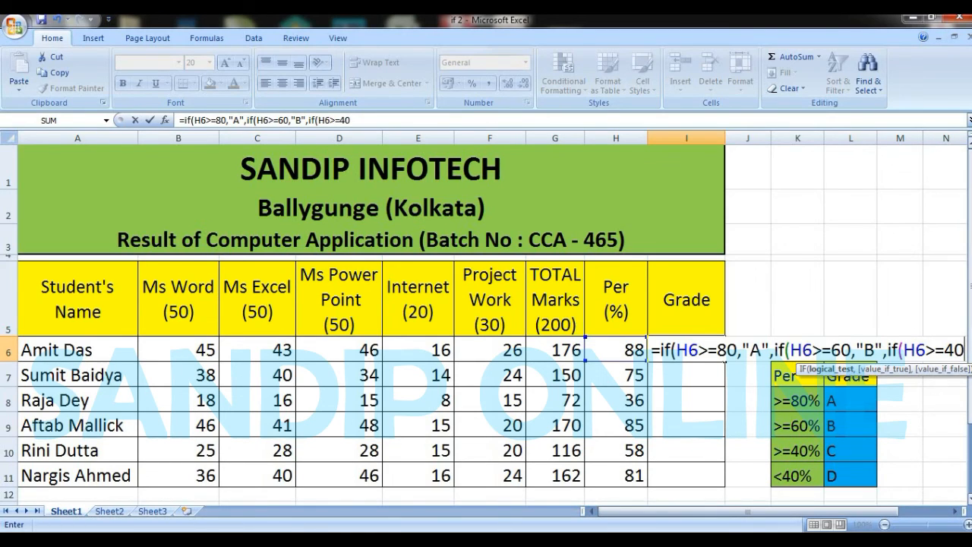
{"action": "type", "text": ","}
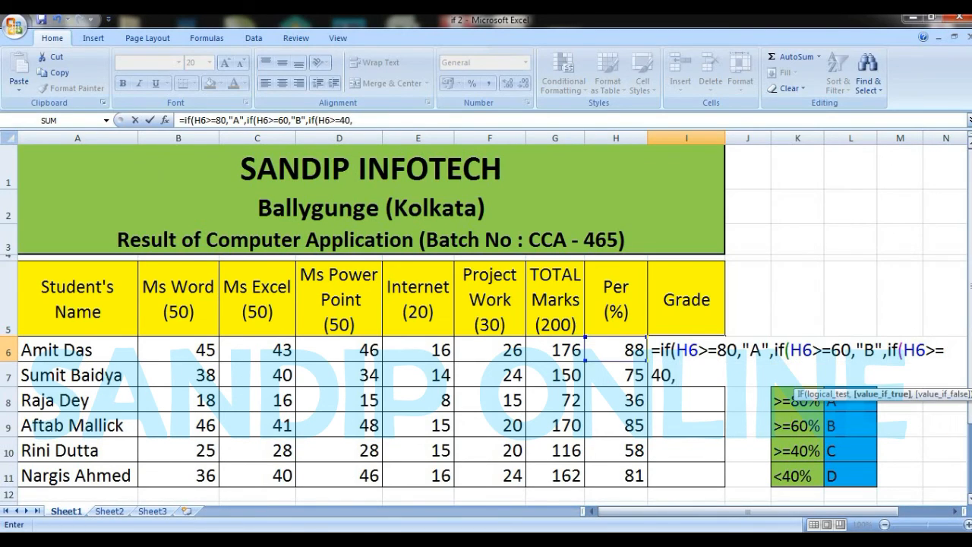
{"action": "type", "text": "\"C\","}
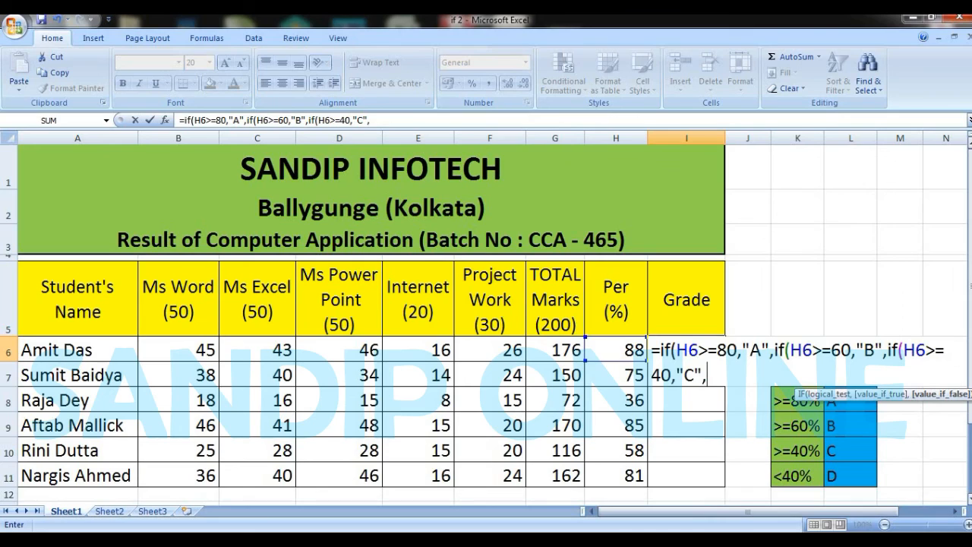
Finish the I6 formula with "D" as the fallback grade and three closing brackets, and fill it down to I11.
{"action": "type", "text": "\"D"}
{"action": "type", "text": "\")))"}
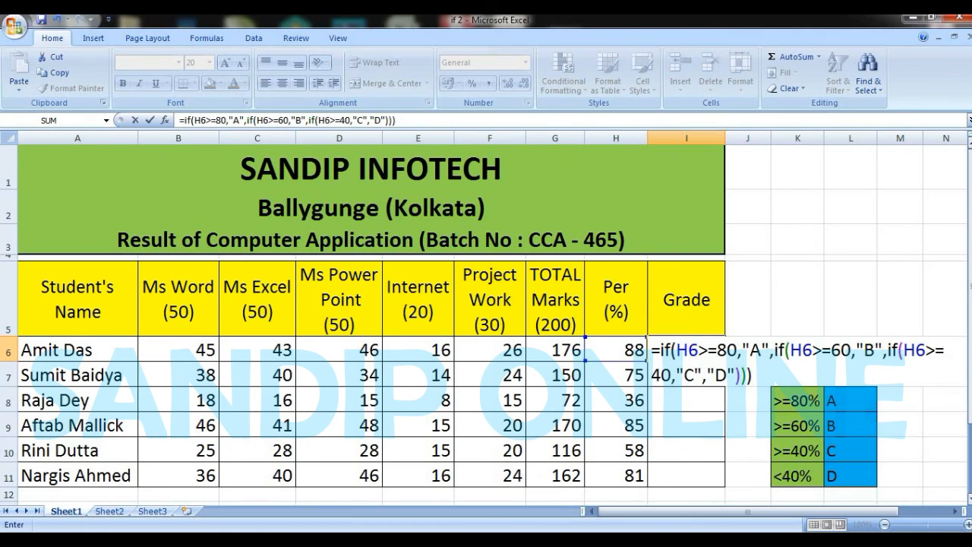
{"action": "key", "text": "Return"}
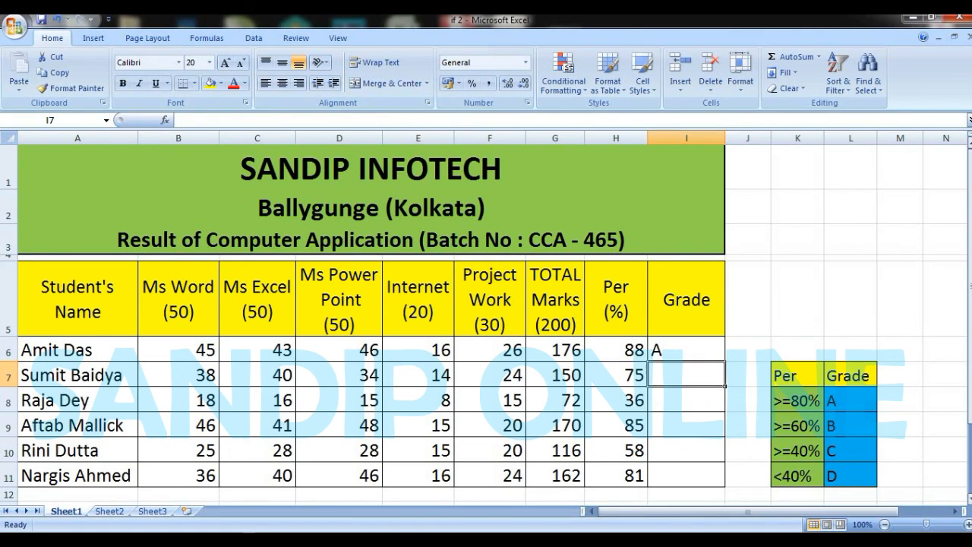
{"action": "left_click", "coordinate": [673, 352]}
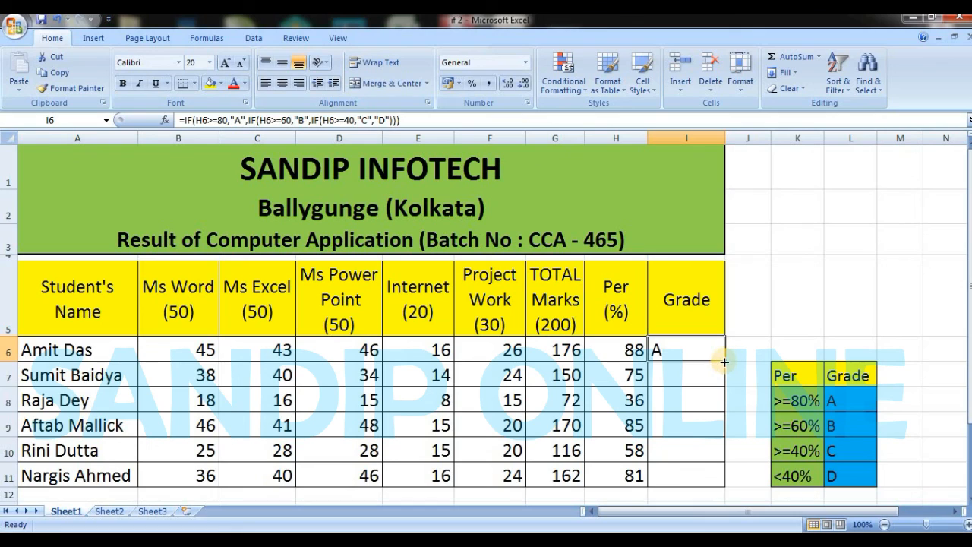
{"action": "double_click", "coordinate": [725, 365]}
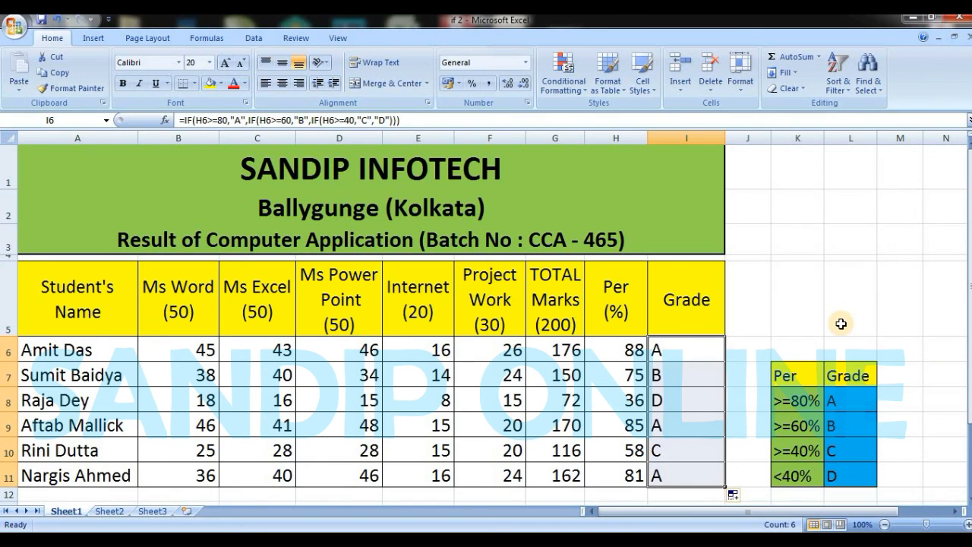